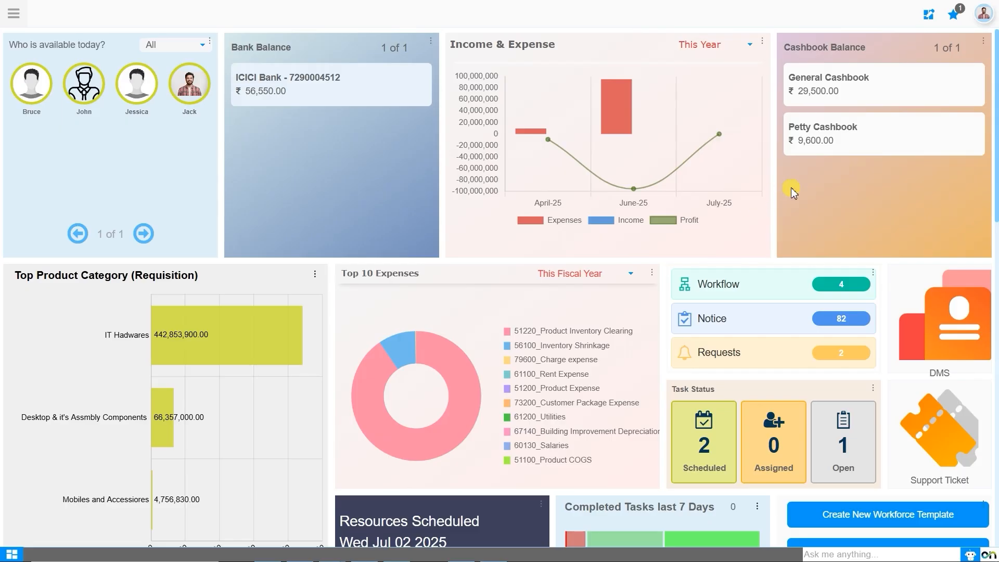
- Move the Cashbook Balance widget in the dashboard layout editor, then close the editor
{"action": "left_click", "coordinate": [929, 14]}
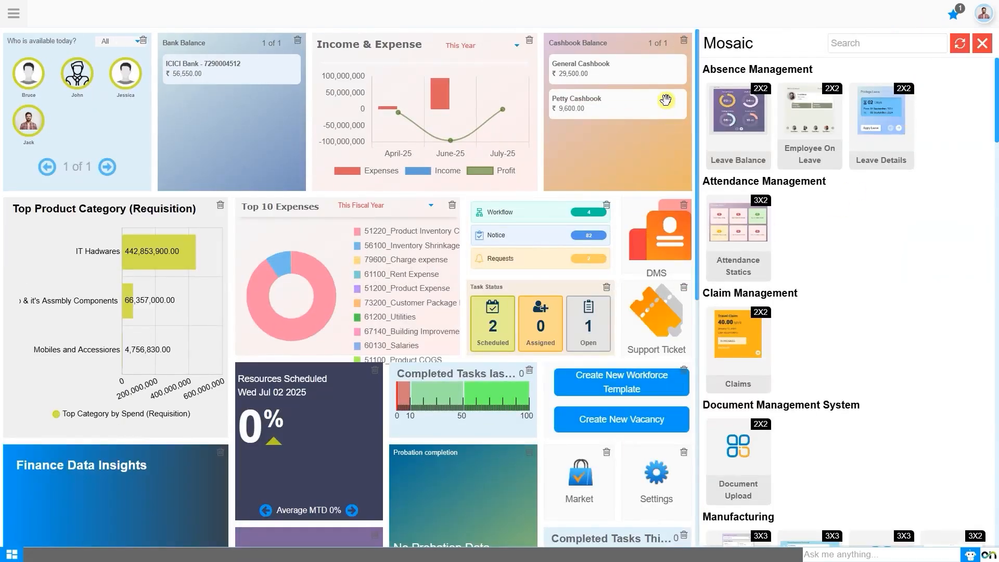
{"action": "mouse_move", "coordinate": [665, 97]}
{"action": "left_mouse_down"}
{"action": "mouse_move", "coordinate": [486, 93]}
{"action": "mouse_move", "coordinate": [662, 115]}
{"action": "left_mouse_up"}
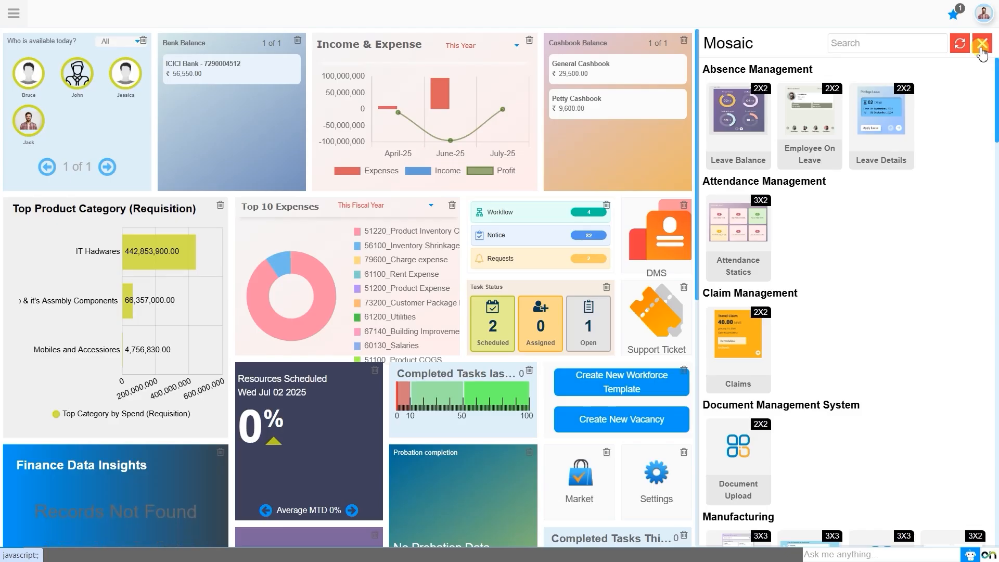
{"action": "left_click", "coordinate": [982, 52]}
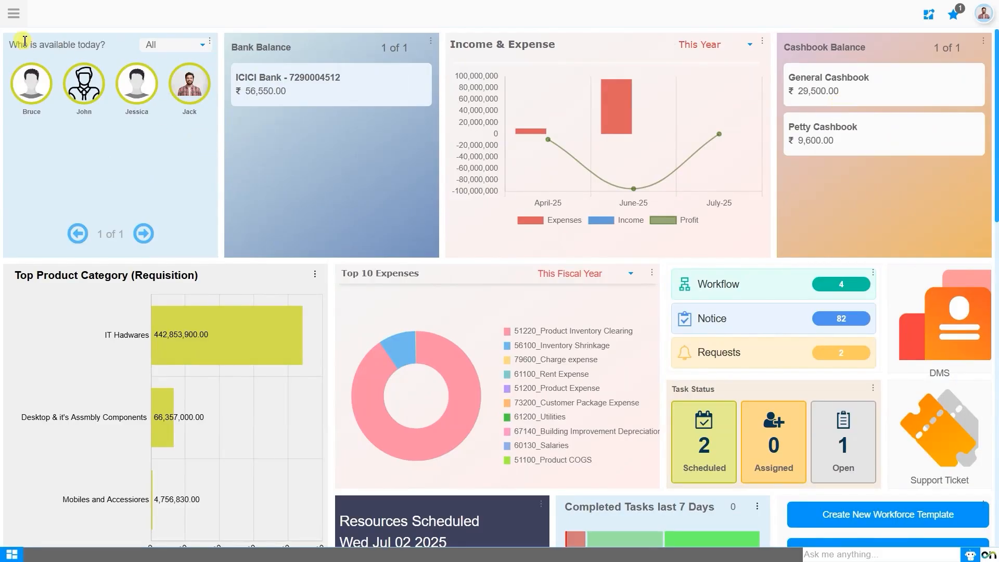
- Launch the Procurement Management module from the app launcher
{"action": "left_click", "coordinate": [20, 23]}
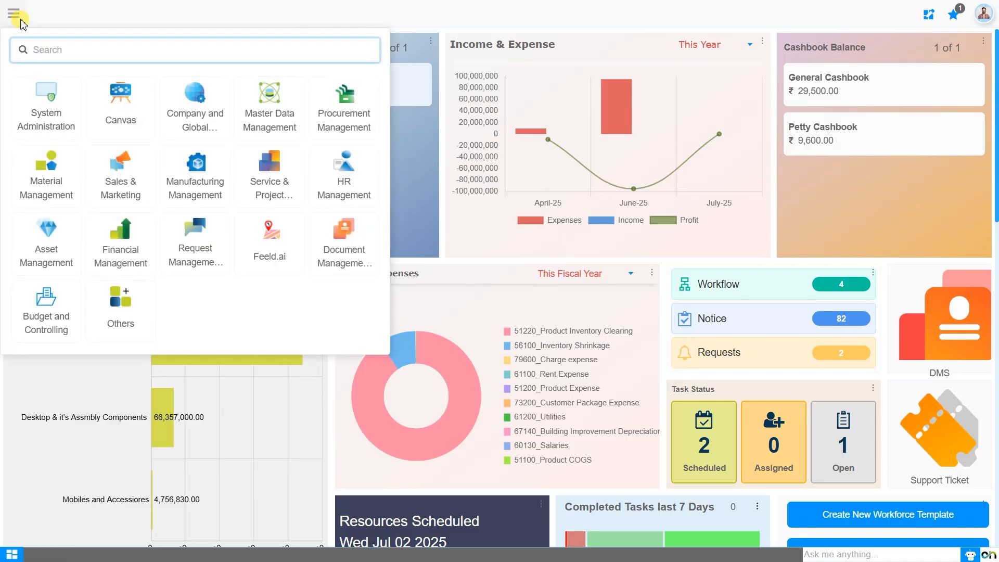
{"action": "type", "text": "purchas"}
{"action": "key", "text": "BackSpace"}
{"action": "key", "text": "BackSpace"}
{"action": "key", "text": "BackSpace"}
{"action": "key", "text": "BackSpace"}
{"action": "key", "text": "BackSpace"}
{"action": "key", "text": "BackSpace"}
{"action": "key", "text": "BackSpace"}
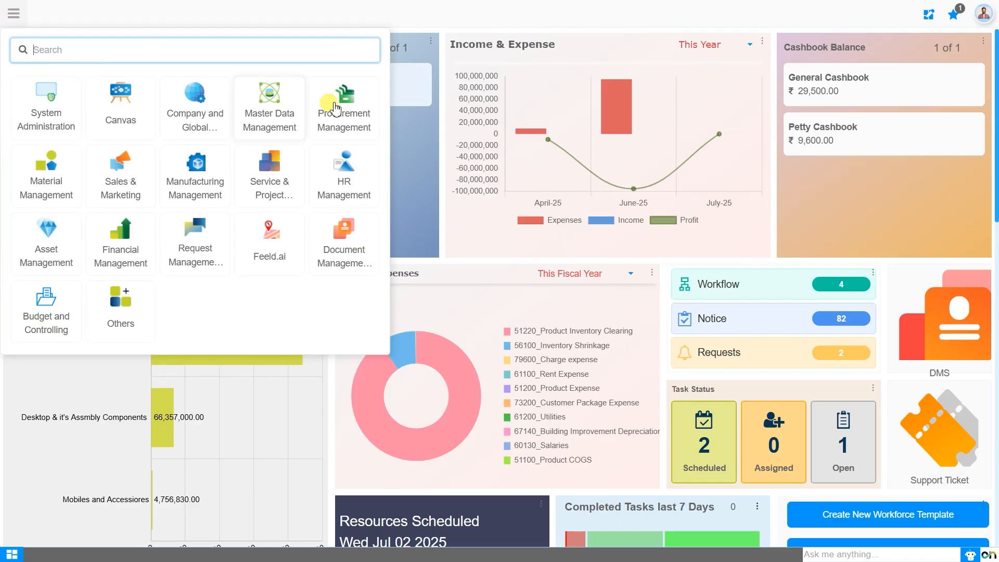
{"action": "left_click", "coordinate": [335, 108]}
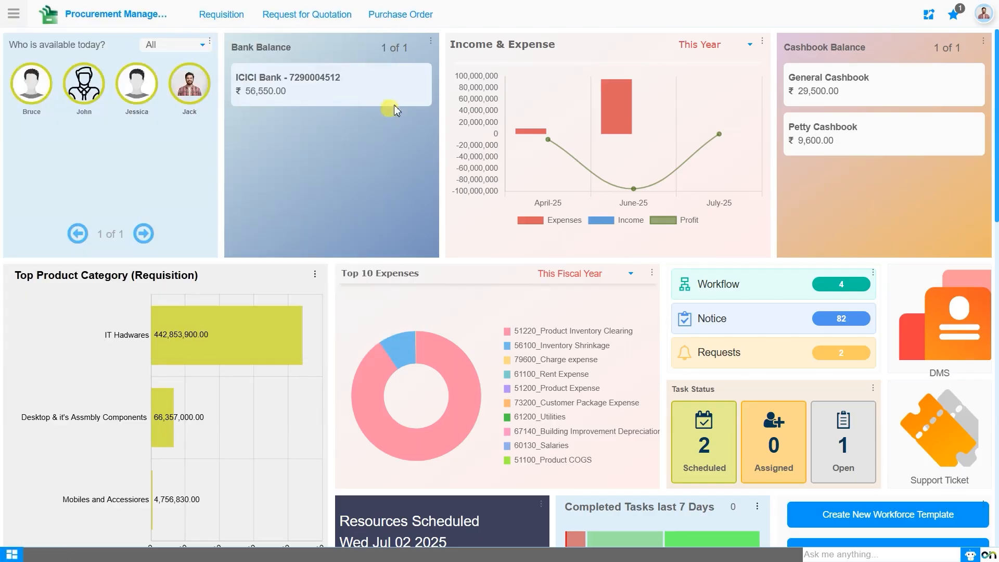
- Choose Purchase Order from the Purchase Order menu to show its dashboard
{"action": "left_click", "coordinate": [397, 16]}
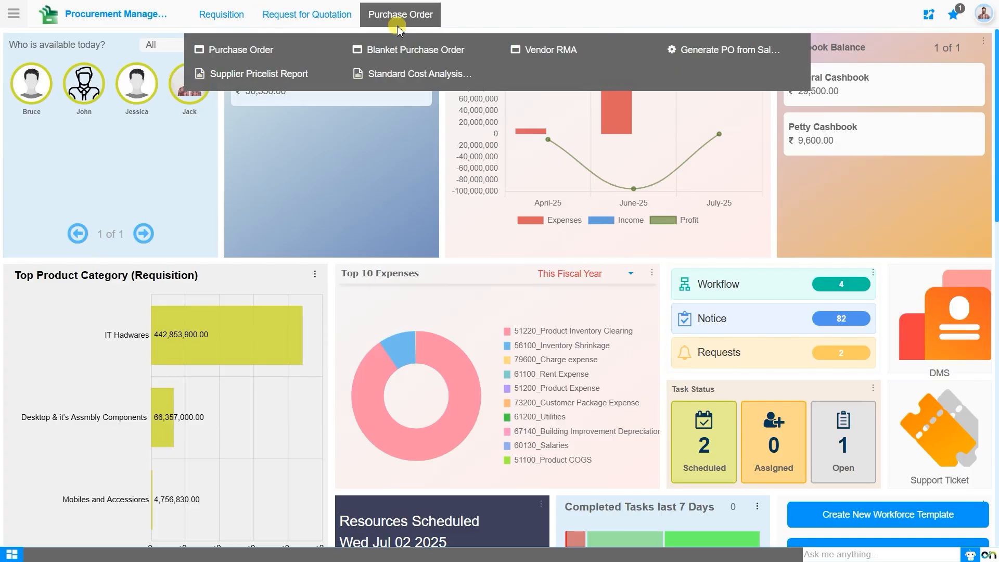
{"action": "left_click", "coordinate": [259, 55]}
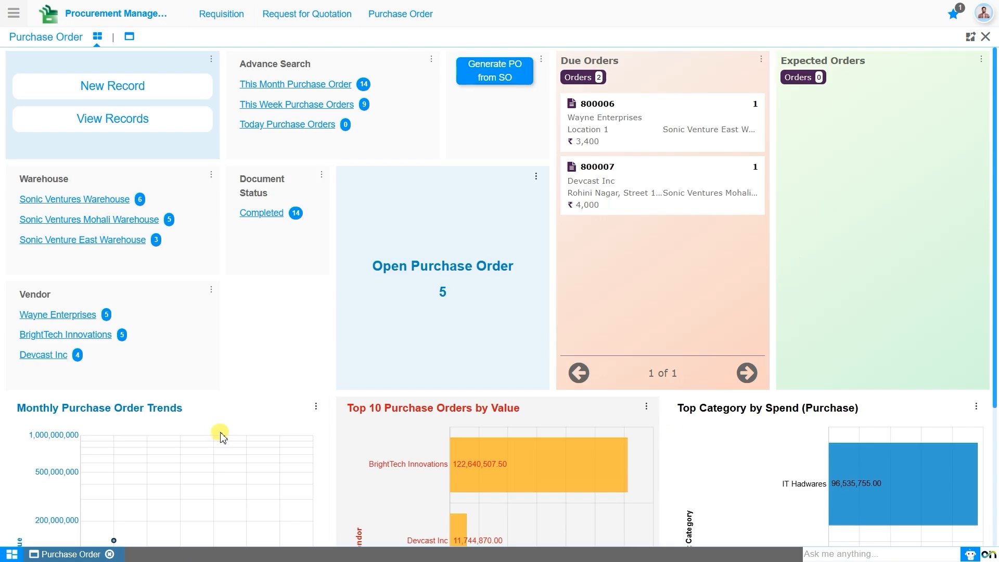
{"action": "scroll", "coordinate": [228, 434], "scroll_direction": "down", "scroll_amount": 3}
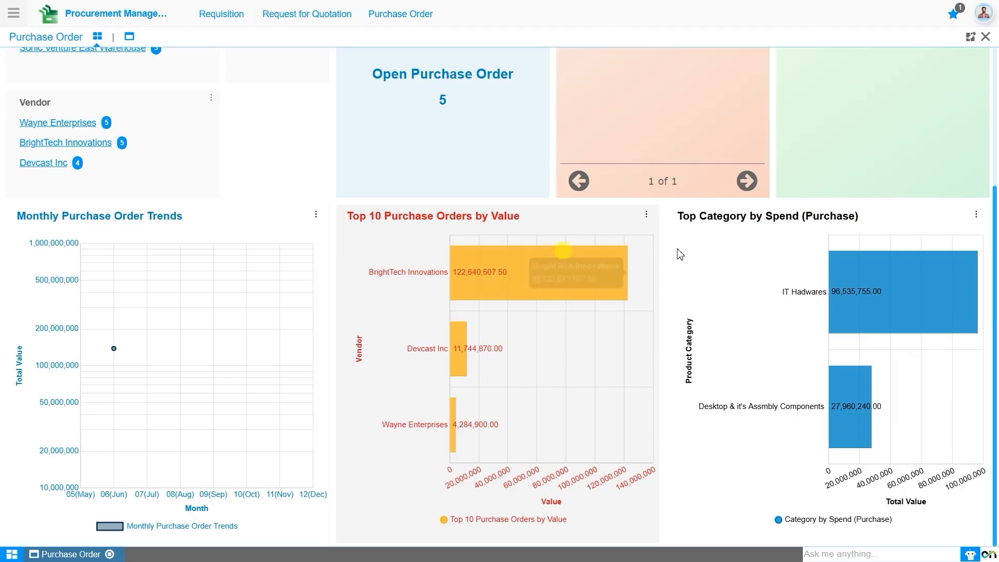
{"action": "scroll", "coordinate": [642, 270], "scroll_direction": "up", "scroll_amount": 3}
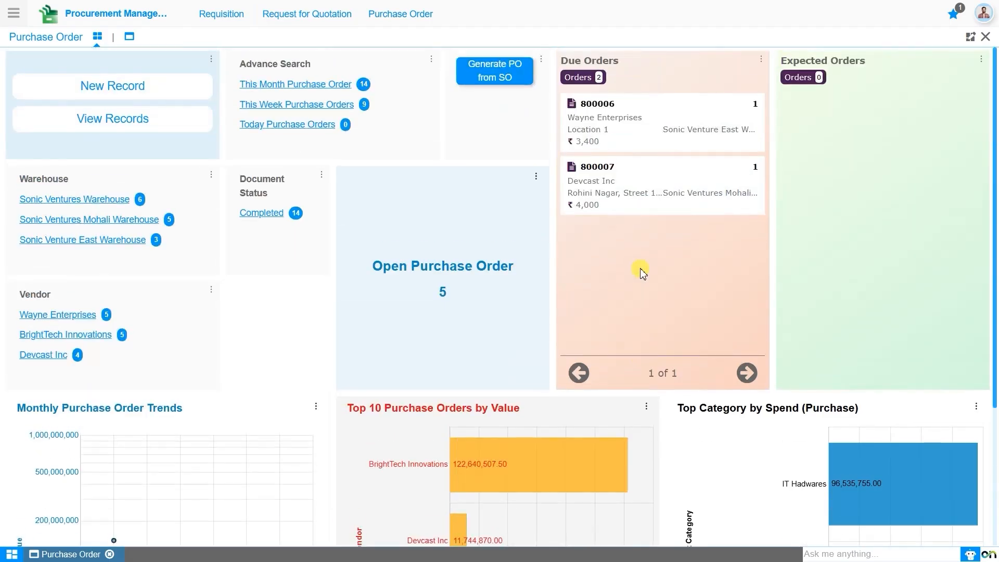
{"action": "scroll", "coordinate": [642, 272], "scroll_direction": "down", "scroll_amount": 3}
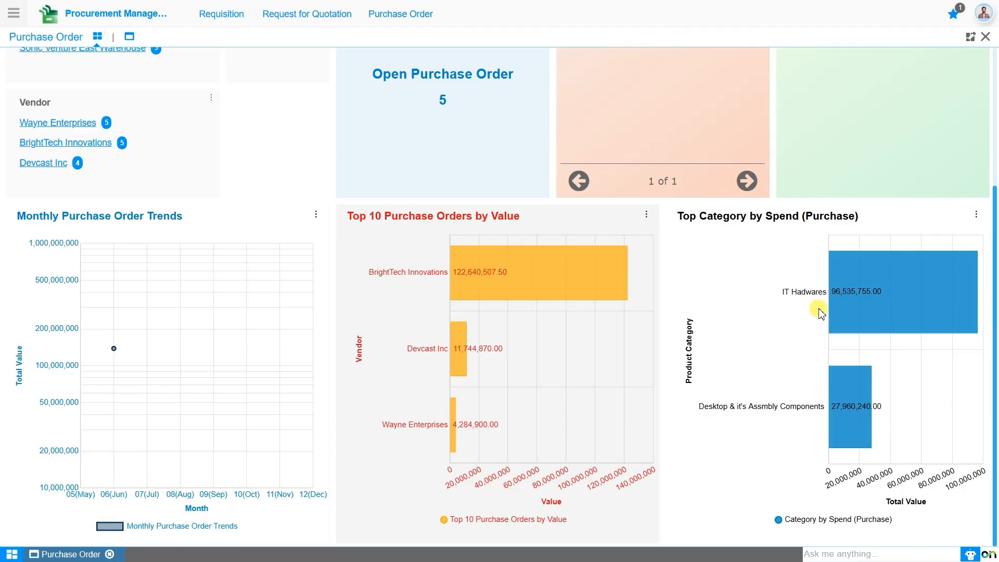
{"action": "scroll", "coordinate": [132, 94], "scroll_direction": "up", "scroll_amount": 4}
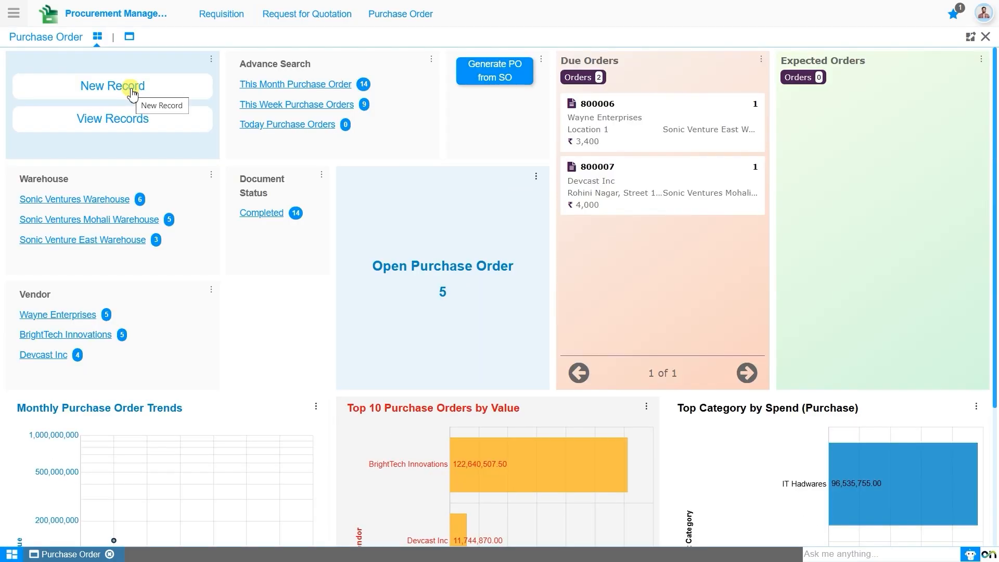
- Create a new record with Target Doc Type Purchase Order and Date Promised 04-07-2025
{"action": "left_click", "coordinate": [131, 91]}
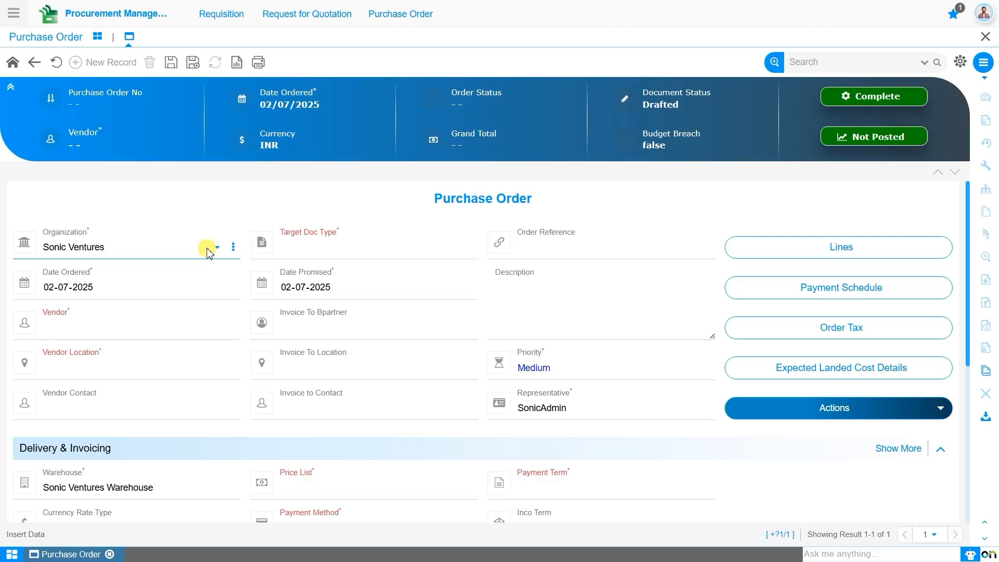
{"action": "left_click", "coordinate": [317, 250]}
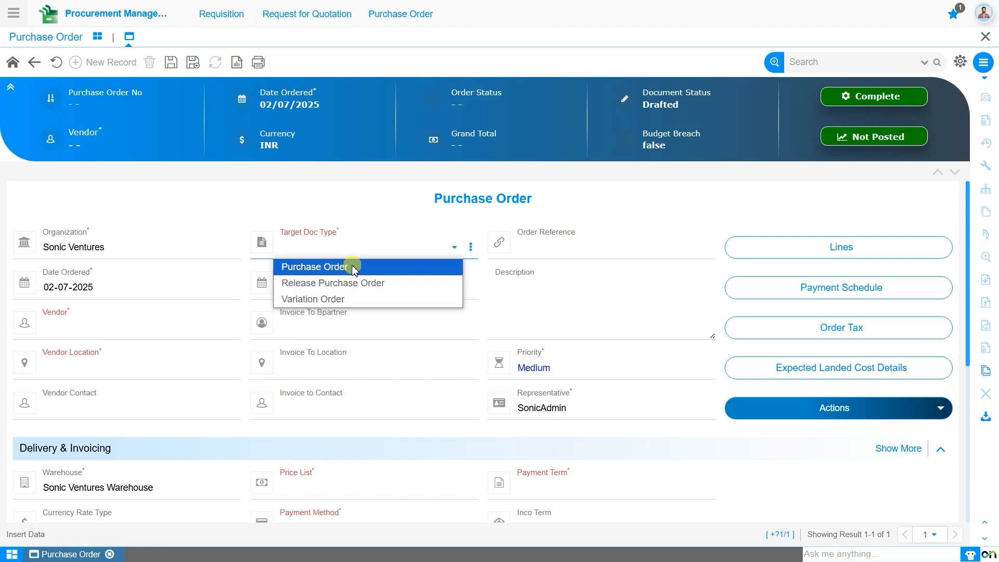
{"action": "left_click", "coordinate": [352, 267]}
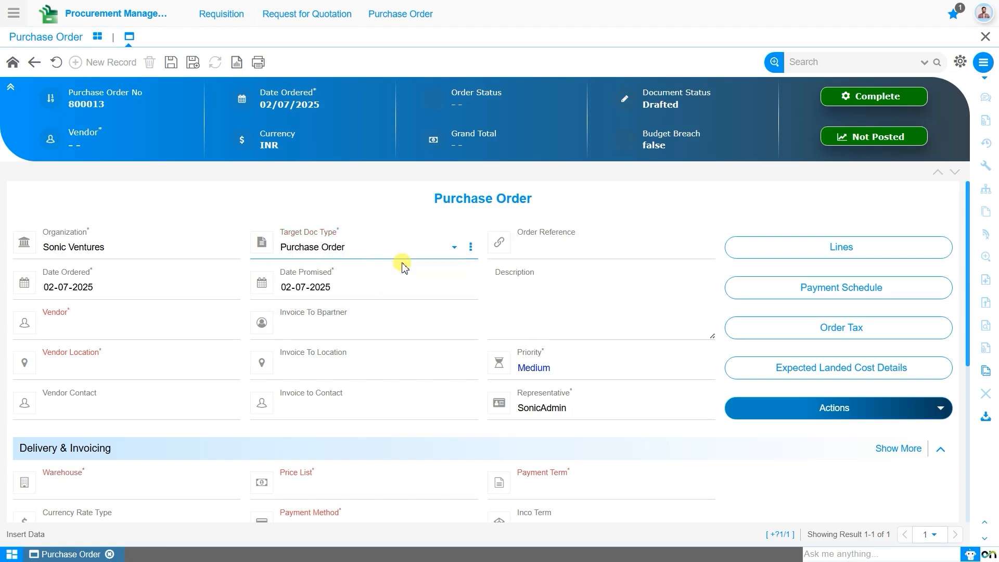
{"action": "left_click", "coordinate": [502, 243]}
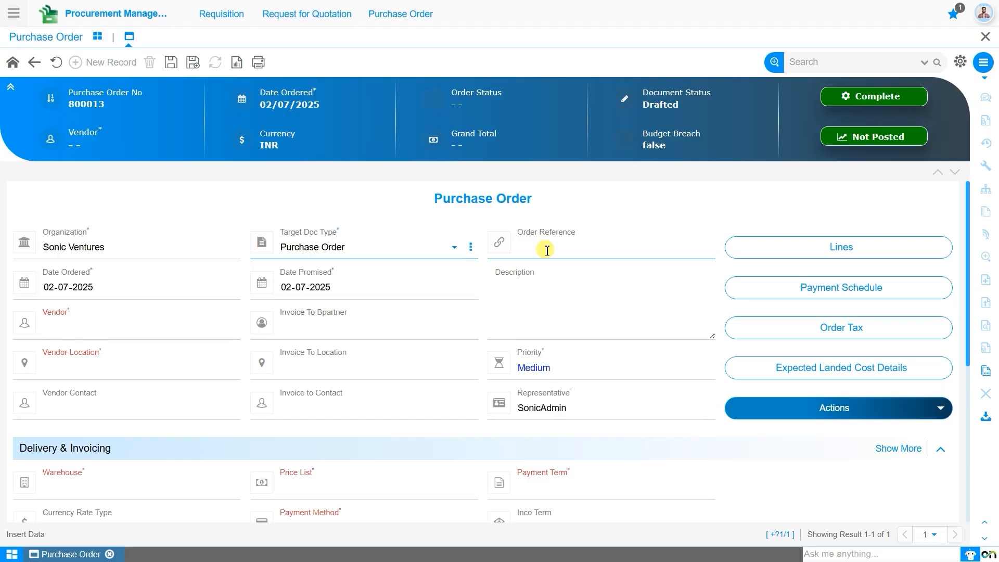
{"action": "left_click", "coordinate": [40, 288]}
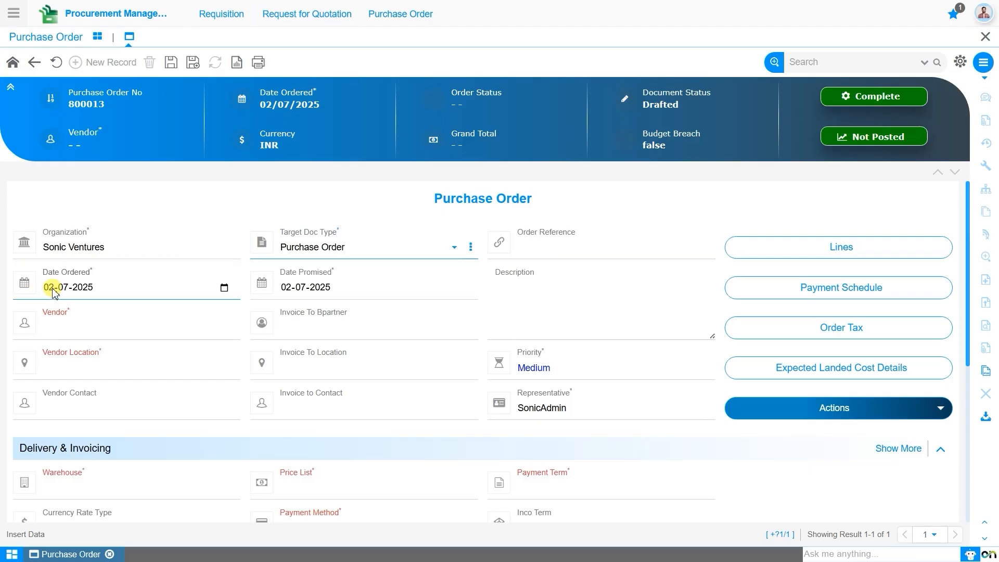
{"action": "left_click", "coordinate": [290, 289]}
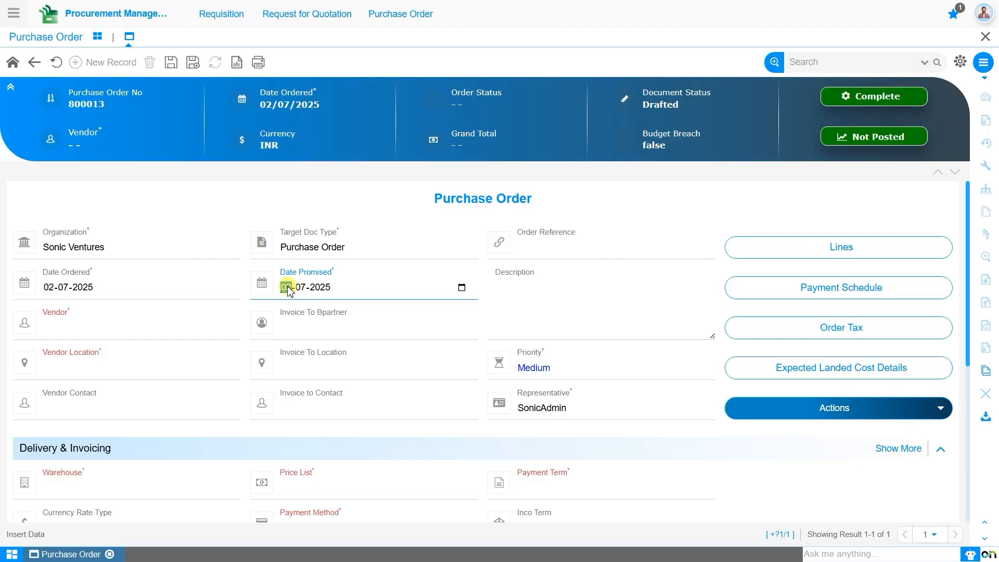
{"action": "type", "text": "04"}
{"action": "left_click", "coordinate": [187, 331]}
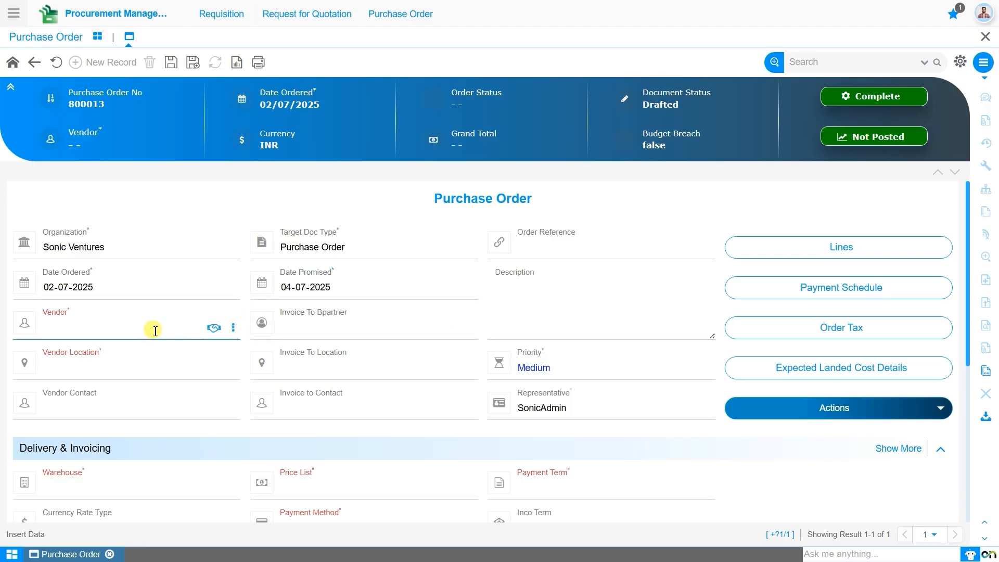
- Pick BrightTech Innovations as the vendor and keep the priority at Medium
{"action": "type", "text": "bri"}
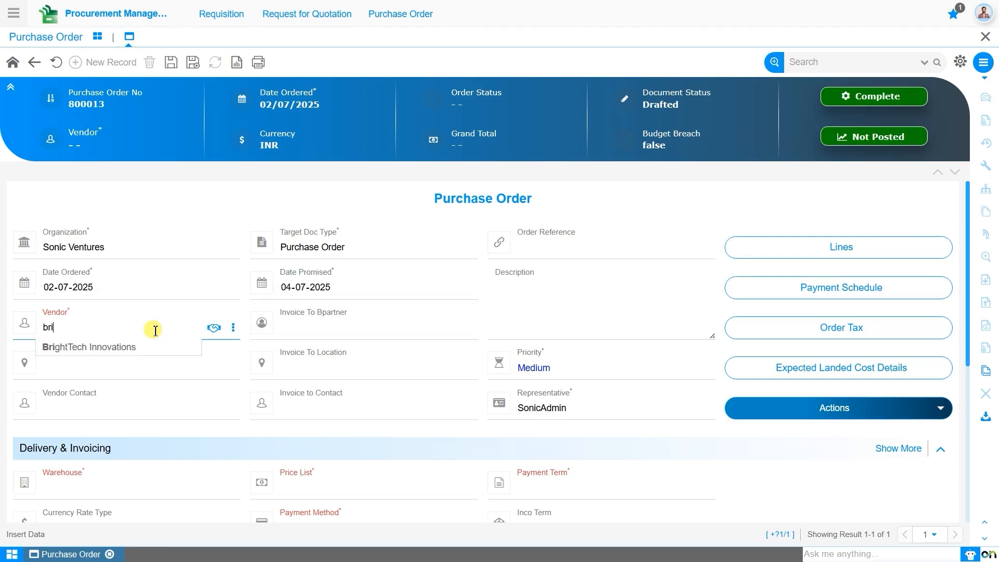
{"action": "left_click", "coordinate": [154, 347]}
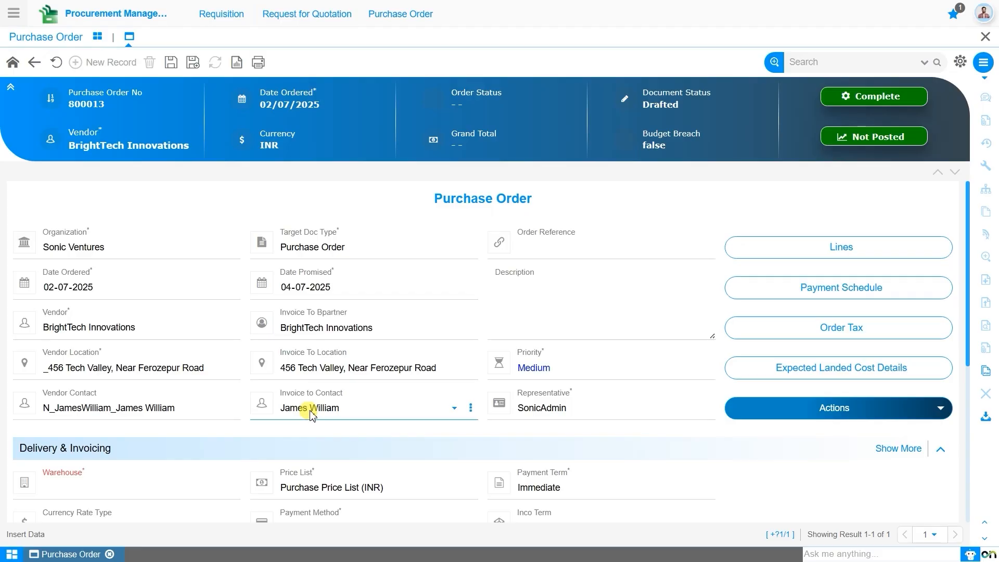
{"action": "left_click", "coordinate": [657, 377]}
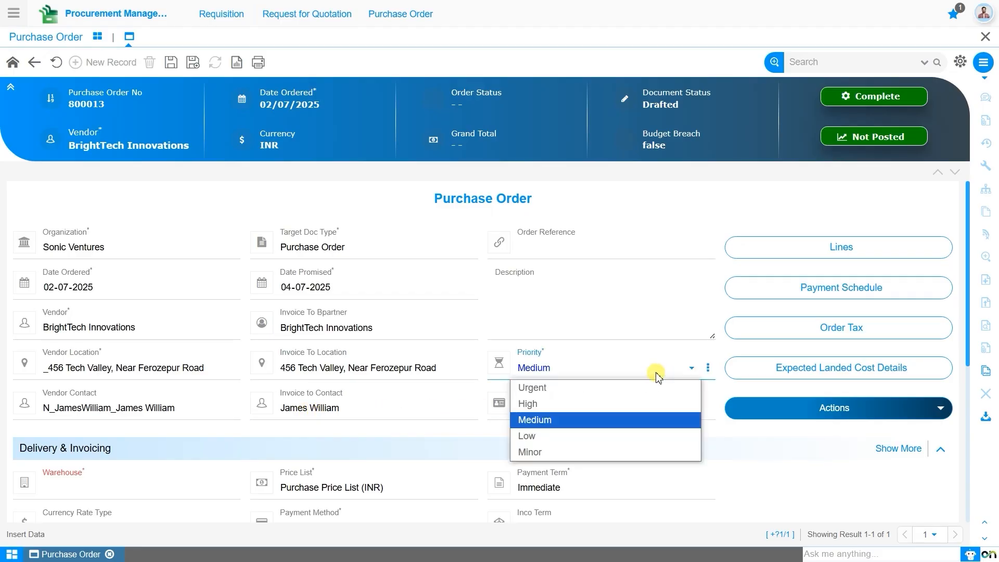
{"action": "left_click", "coordinate": [656, 374]}
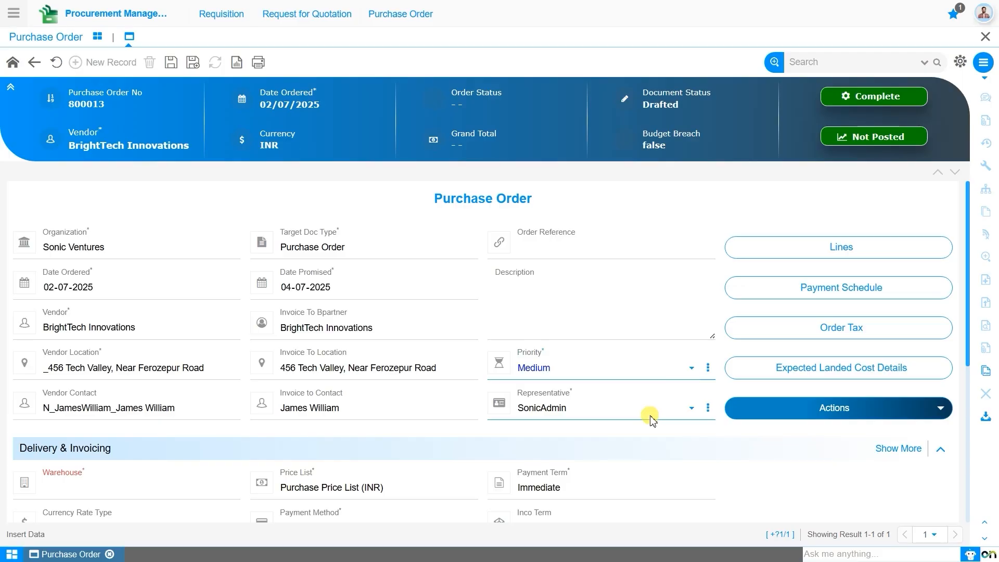
{"action": "left_click", "coordinate": [922, 260]}
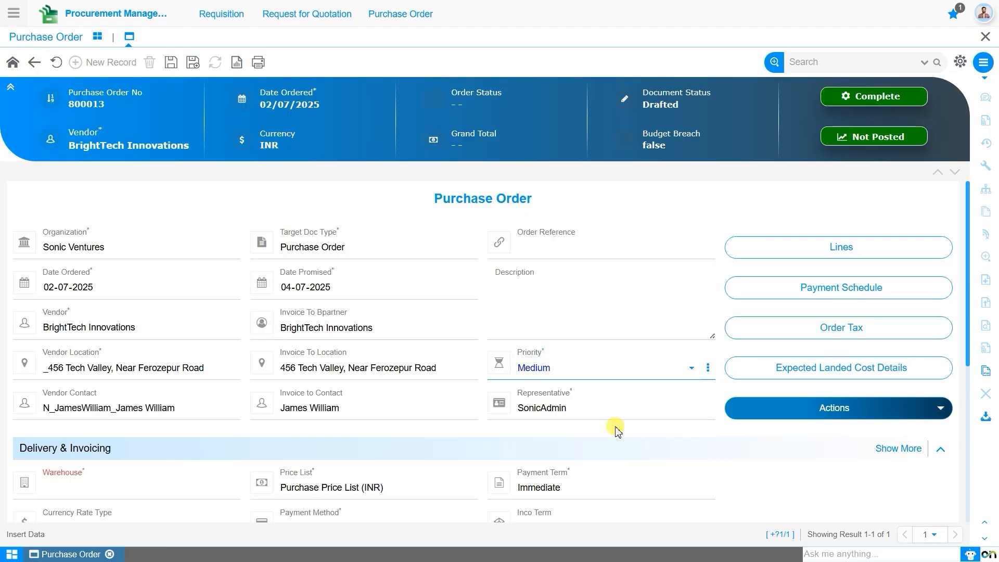
- Set the warehouse to Sonic Ventures Warehouse and the payment term to 100% Advance
{"action": "left_click", "coordinate": [163, 485]}
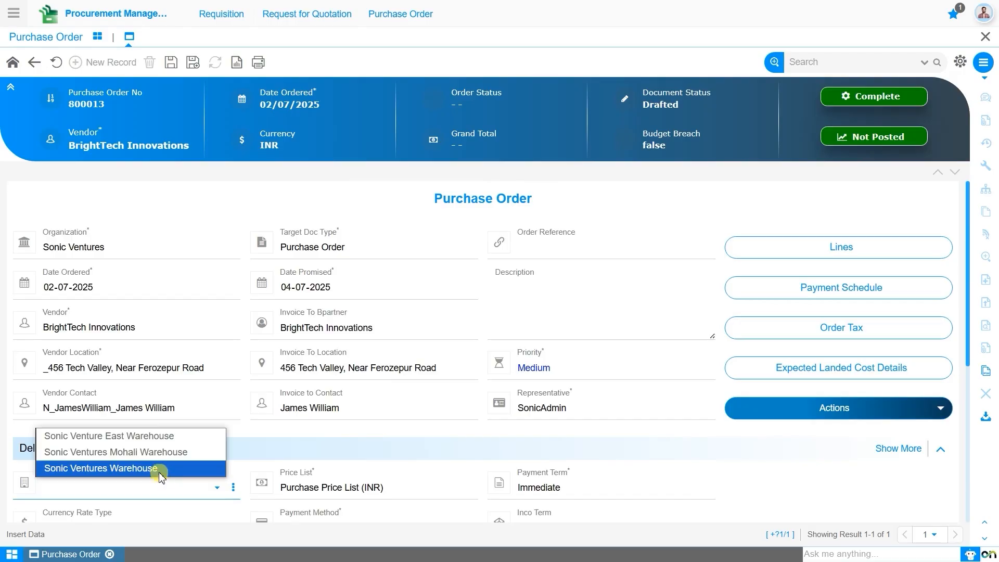
{"action": "left_click", "coordinate": [152, 470]}
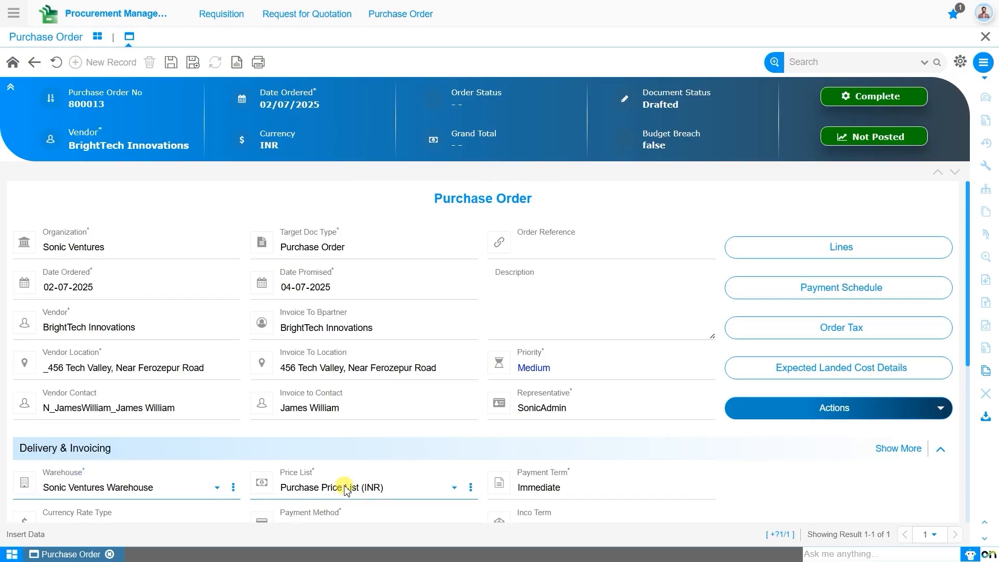
{"action": "left_click_drag", "start_coordinate": [965, 339], "coordinate": [963, 422]}
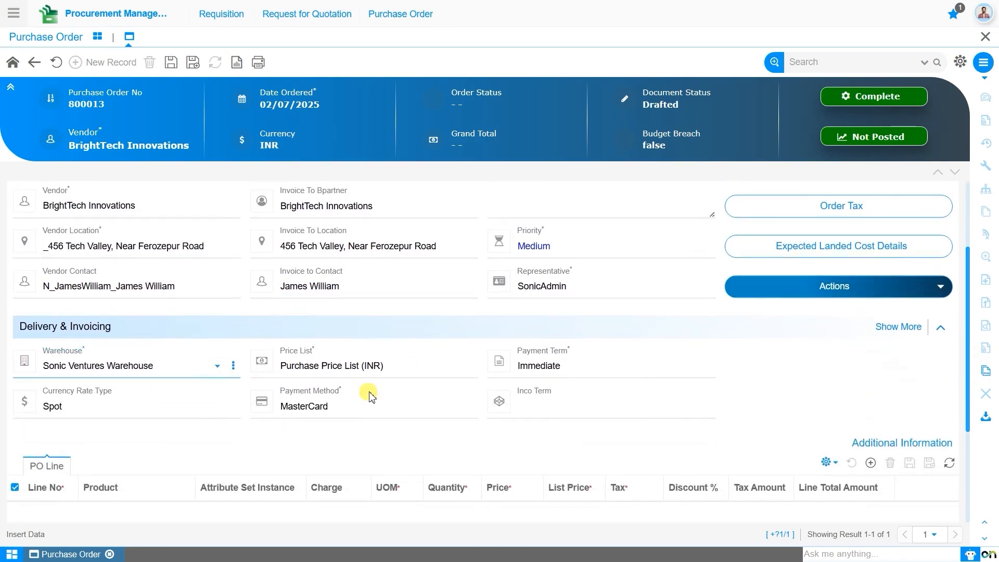
{"action": "left_click", "coordinate": [573, 375]}
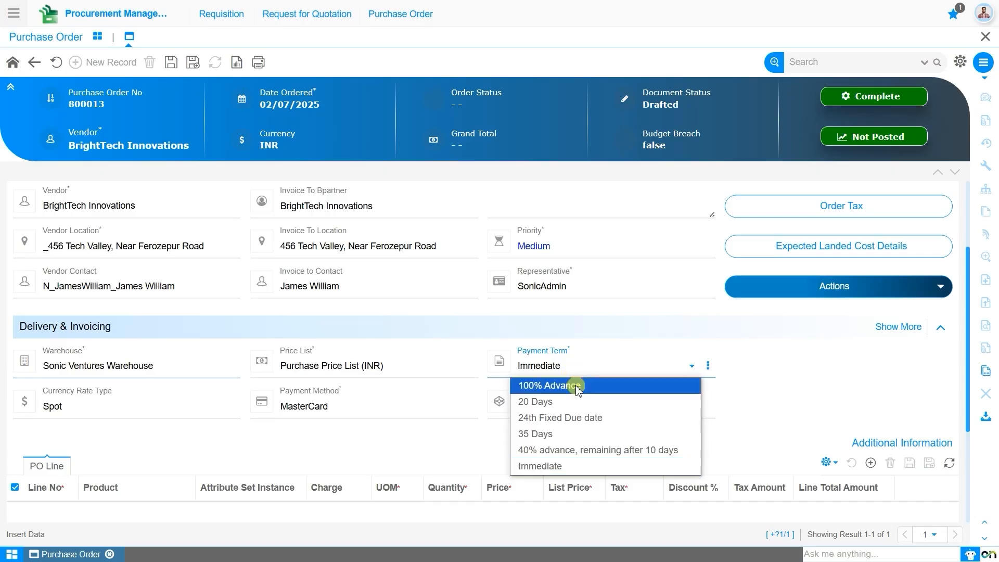
{"action": "left_click", "coordinate": [572, 385]}
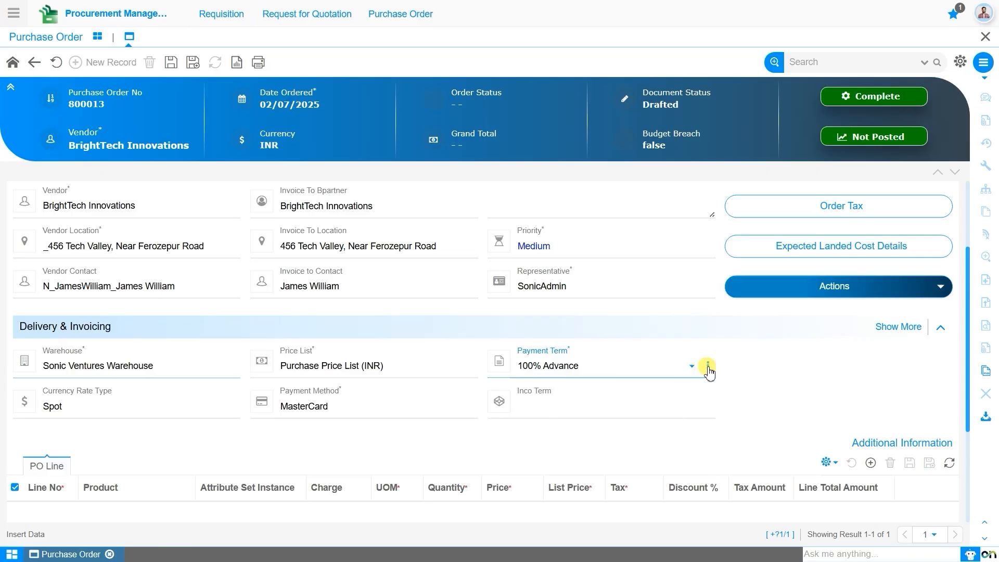
{"action": "left_click", "coordinate": [708, 368]}
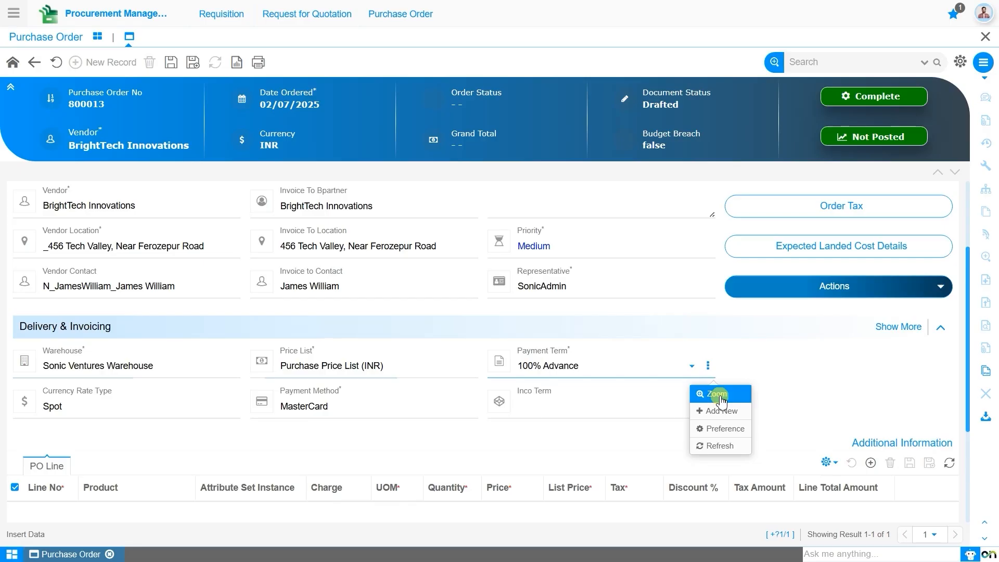
- Inspect the 100% Advance payment term record (Advance true, Net Days 0), then return to order 800013
{"action": "left_click", "coordinate": [718, 397]}
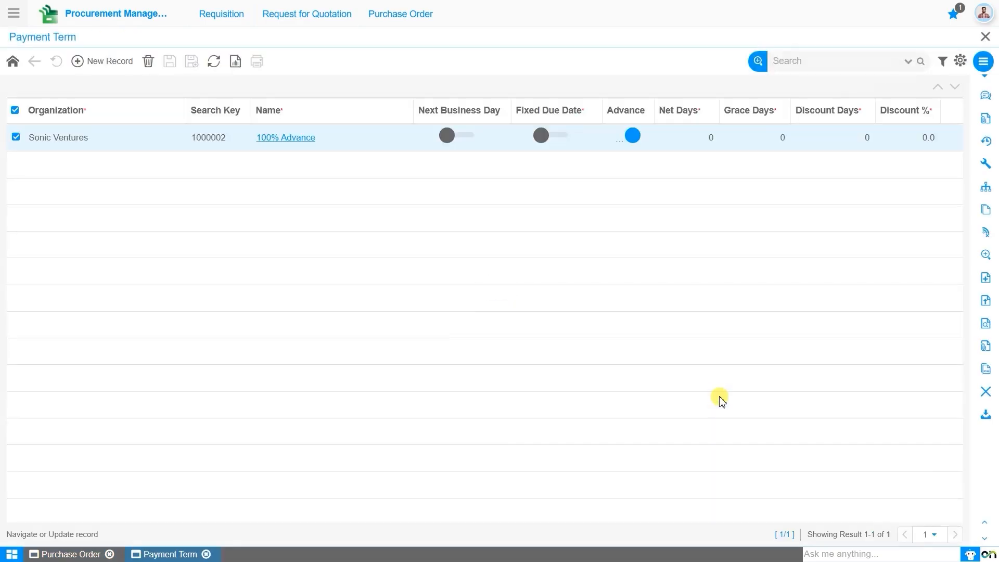
{"action": "left_click", "coordinate": [306, 149]}
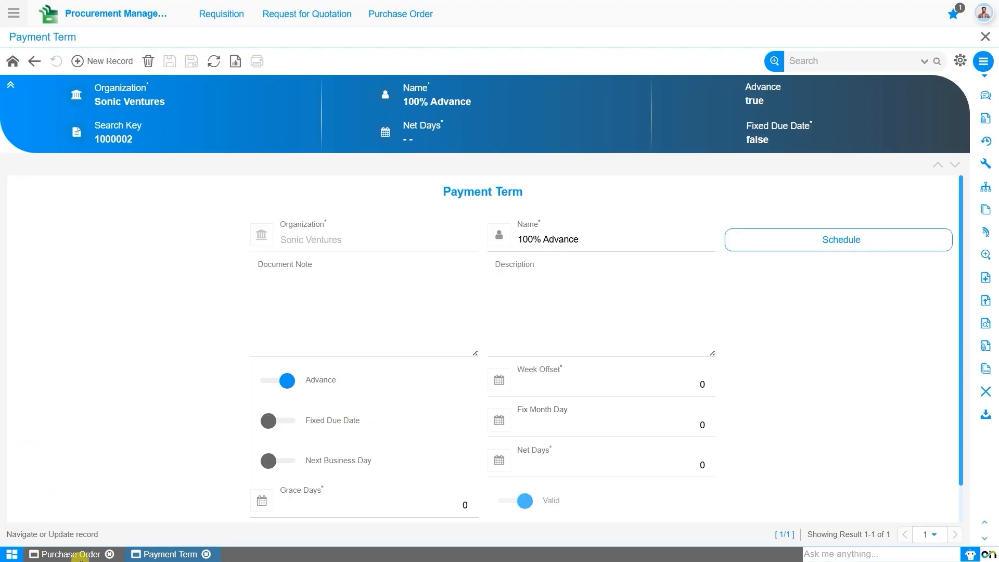
{"action": "left_click", "coordinate": [78, 555]}
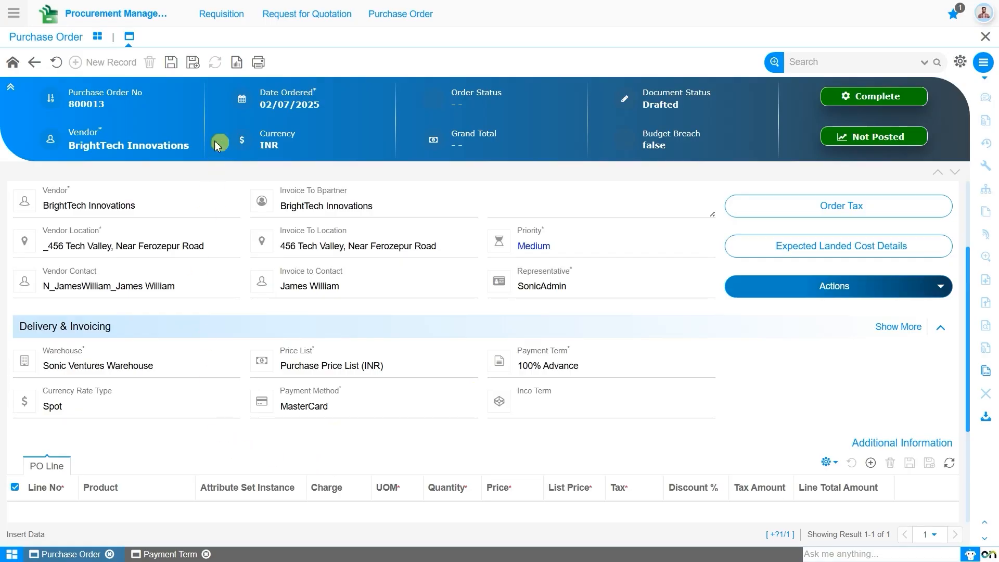
- Save order 800013 and add a blank PO line 10 in the line grid
{"action": "left_click", "coordinate": [170, 63]}
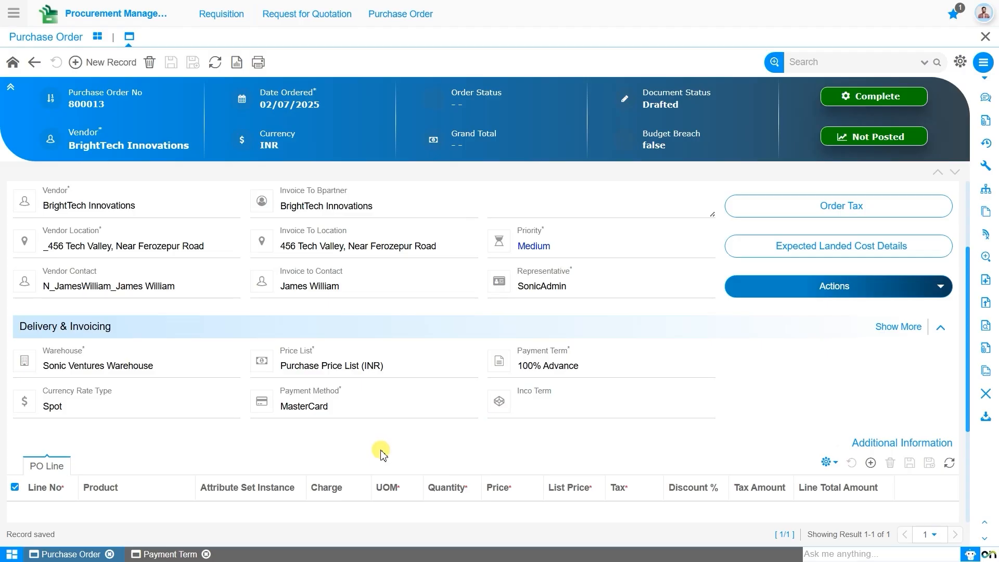
{"action": "scroll", "coordinate": [383, 454], "scroll_direction": "down", "scroll_amount": 3}
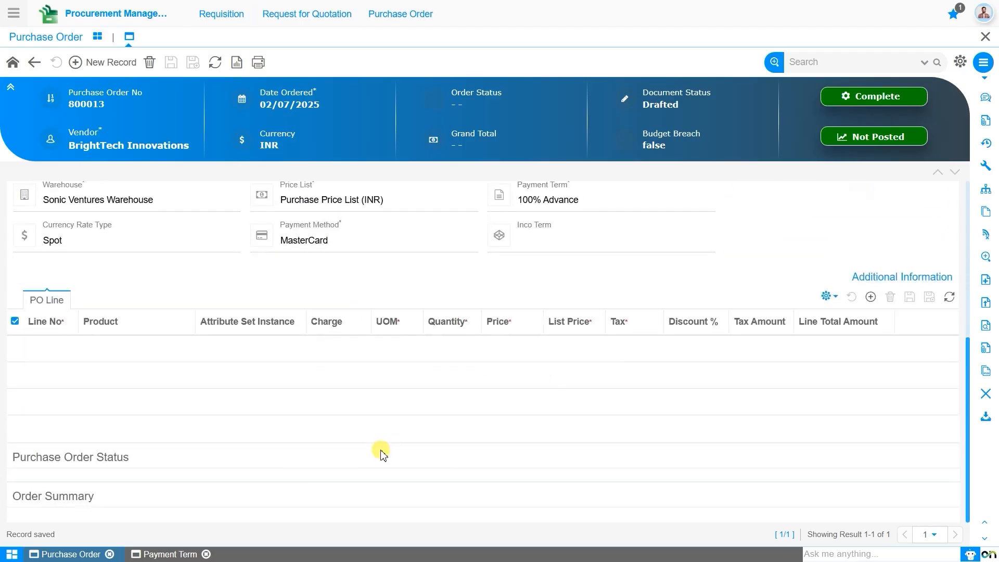
{"action": "left_click", "coordinate": [872, 298]}
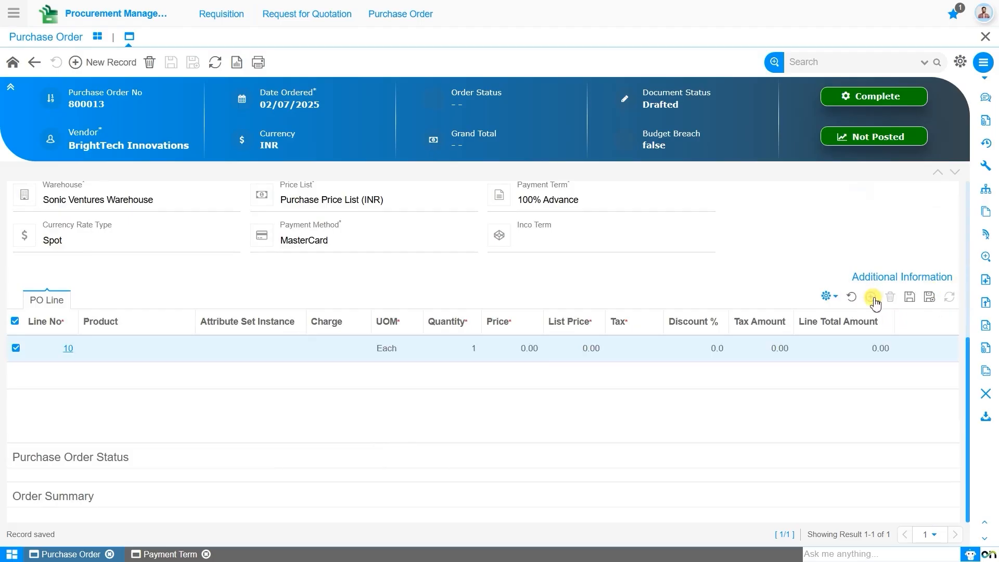
- Set line 10's product to Samsung Galaxy S22 with the Phantom Black_128 GB variant
{"action": "left_click", "coordinate": [125, 351]}
{"action": "type", "text": "sam"}
{"action": "left_click", "coordinate": [139, 368]}
{"action": "left_click", "coordinate": [274, 359]}
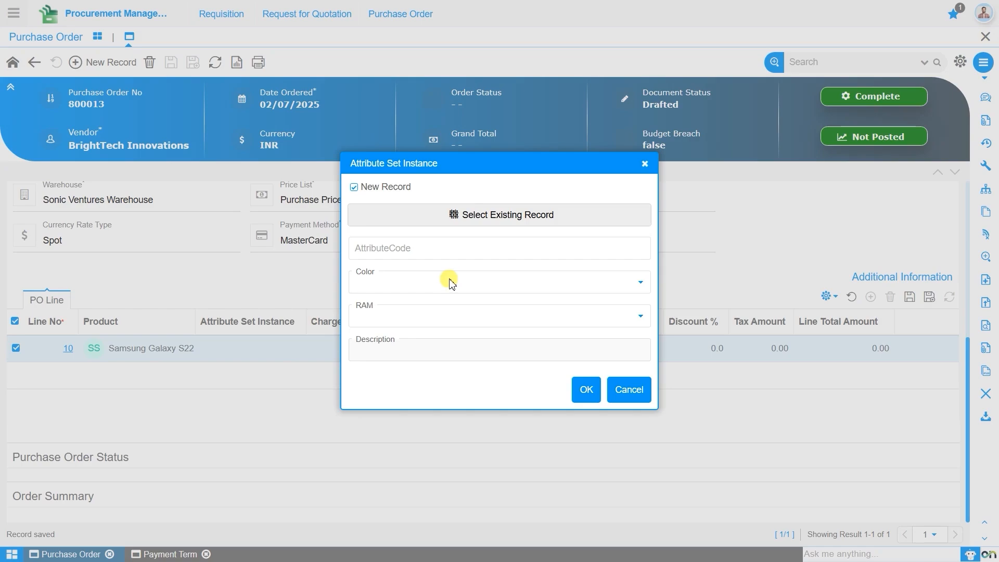
{"action": "left_click", "coordinate": [473, 222]}
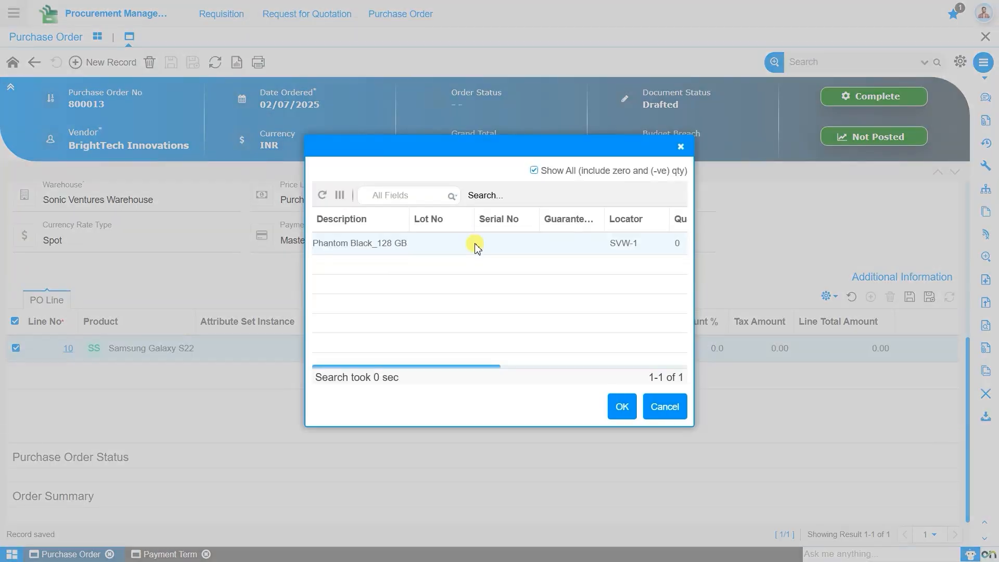
{"action": "left_click", "coordinate": [477, 244]}
{"action": "left_click", "coordinate": [623, 406]}
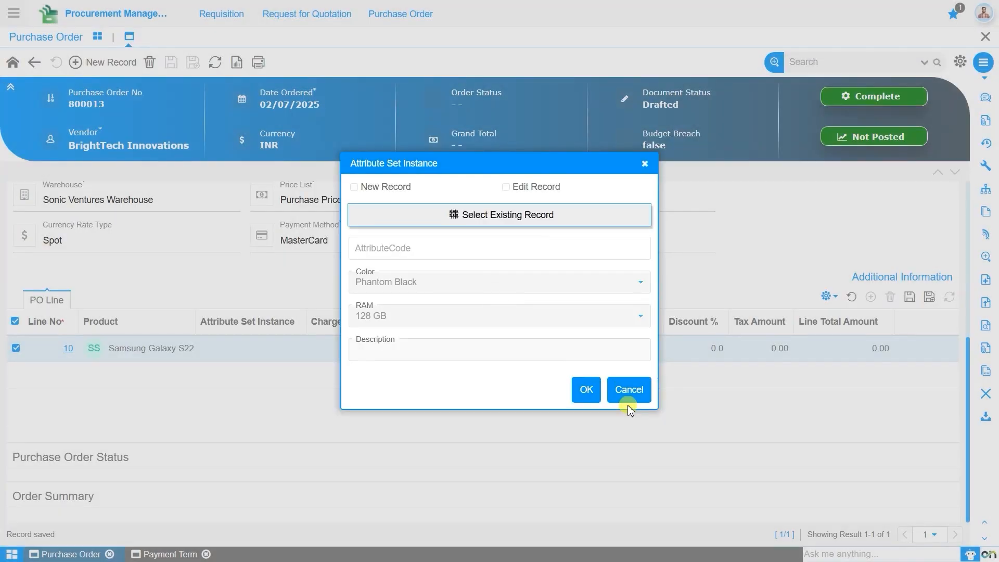
{"action": "left_click", "coordinate": [586, 391]}
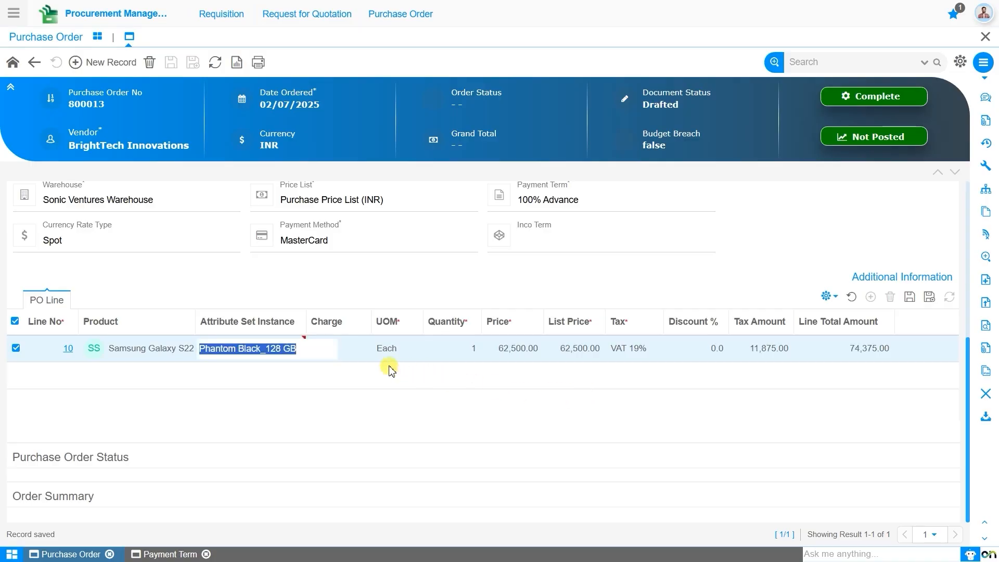
- Set the line quantity to 10 and save it at a price of 62,500.00
{"action": "left_click", "coordinate": [467, 357]}
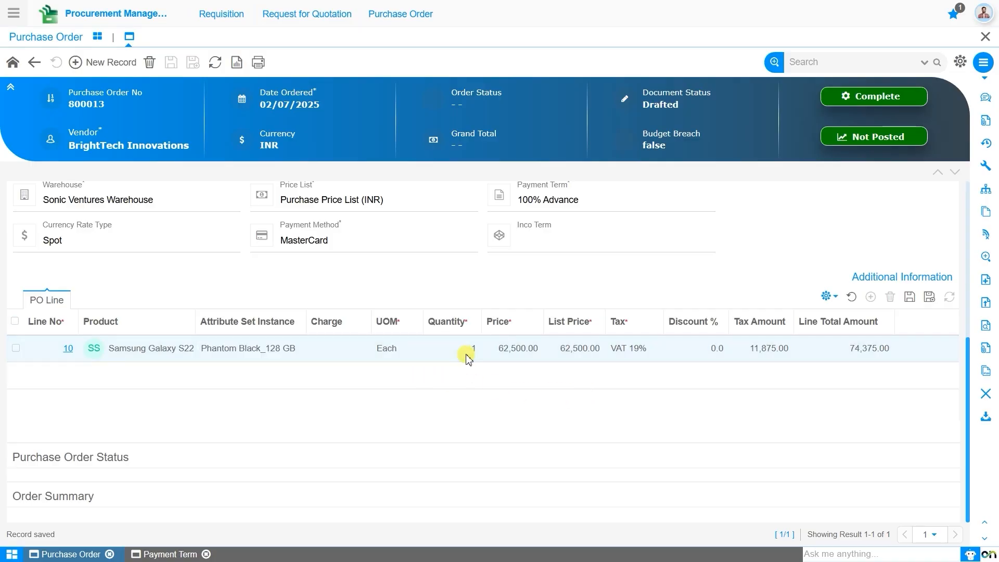
{"action": "type", "text": "0"}
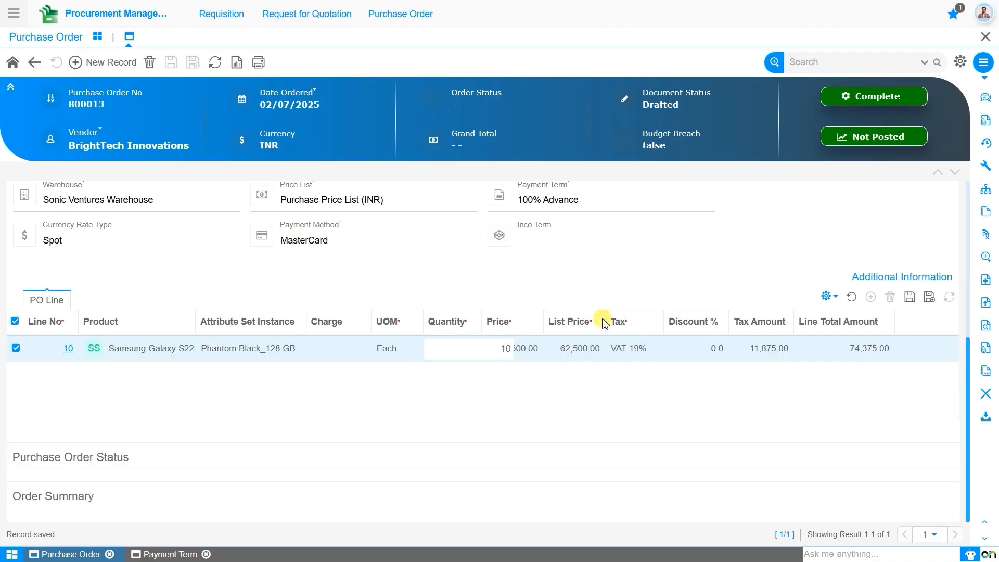
{"action": "left_click", "coordinate": [909, 297]}
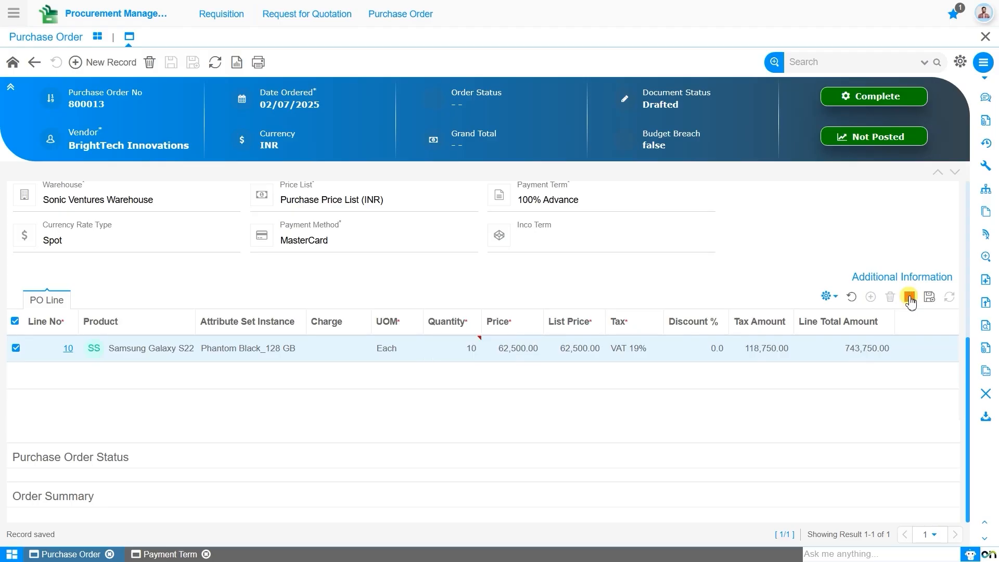
{"action": "left_click", "coordinate": [530, 351]}
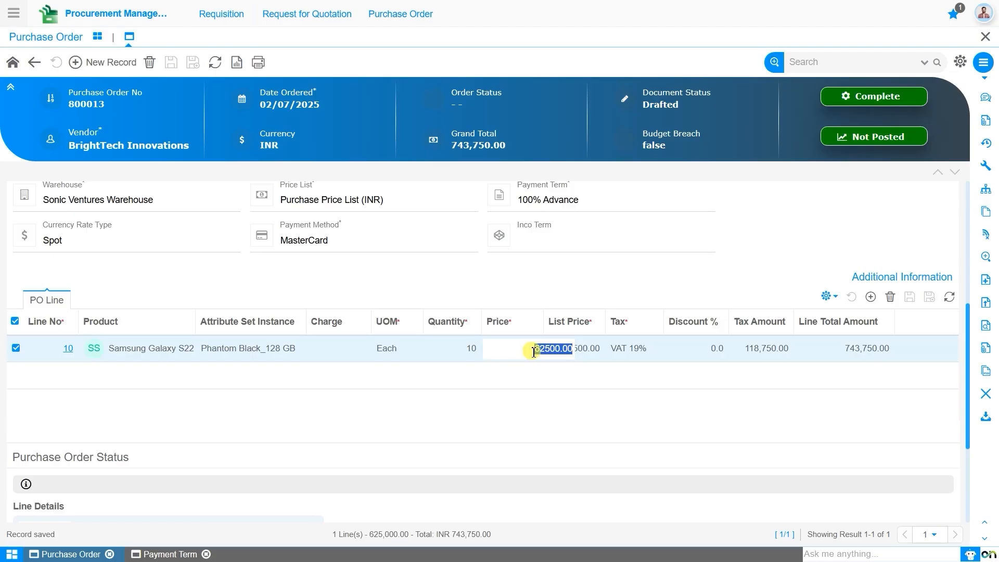
{"action": "left_click", "coordinate": [908, 299]}
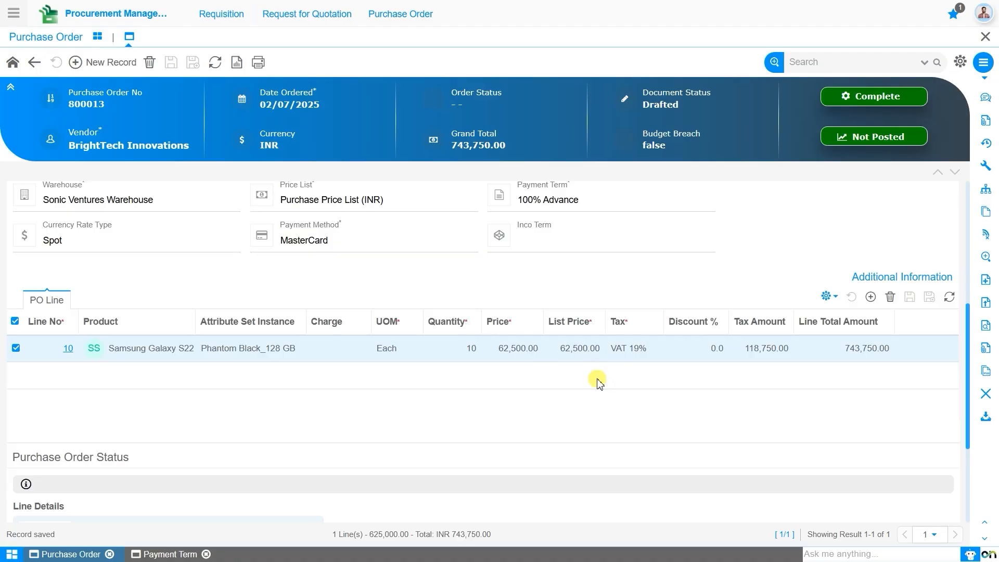
{"action": "scroll", "coordinate": [598, 379], "scroll_direction": "up", "scroll_amount": 5}
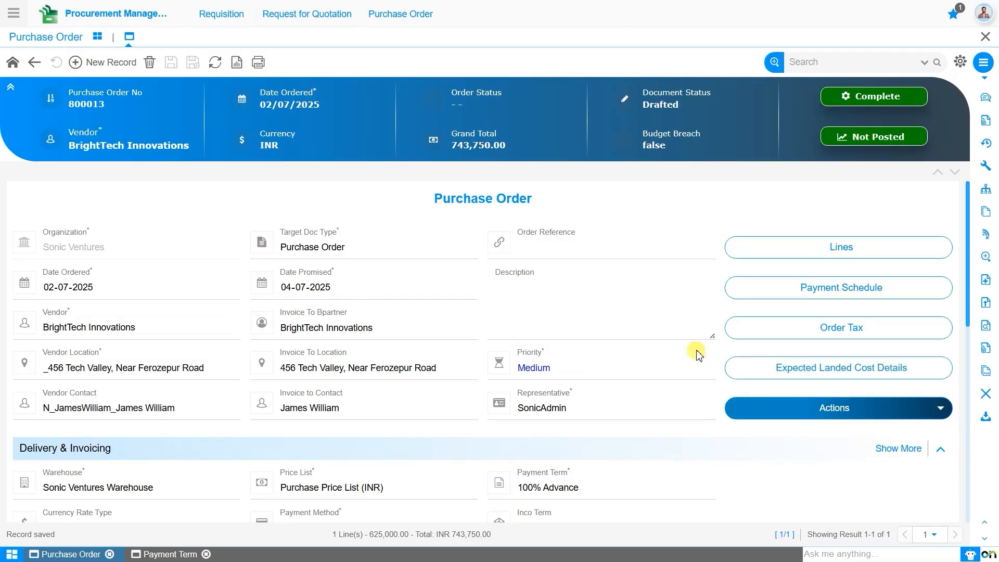
- Check the VAT 19% order tax of 118,750.00, then start the Complete action on order 800013
{"action": "left_click", "coordinate": [773, 337]}
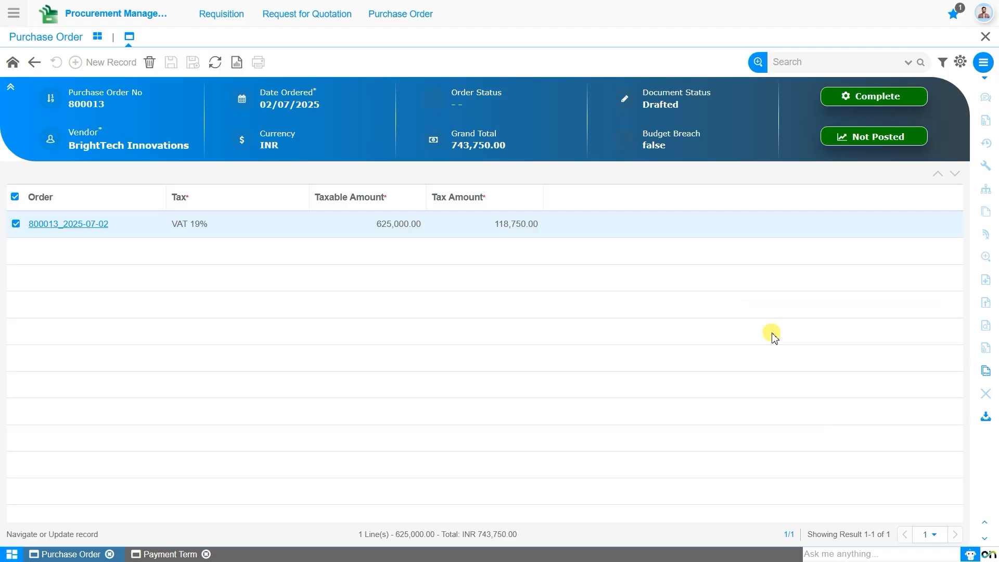
{"action": "left_click", "coordinate": [87, 228]}
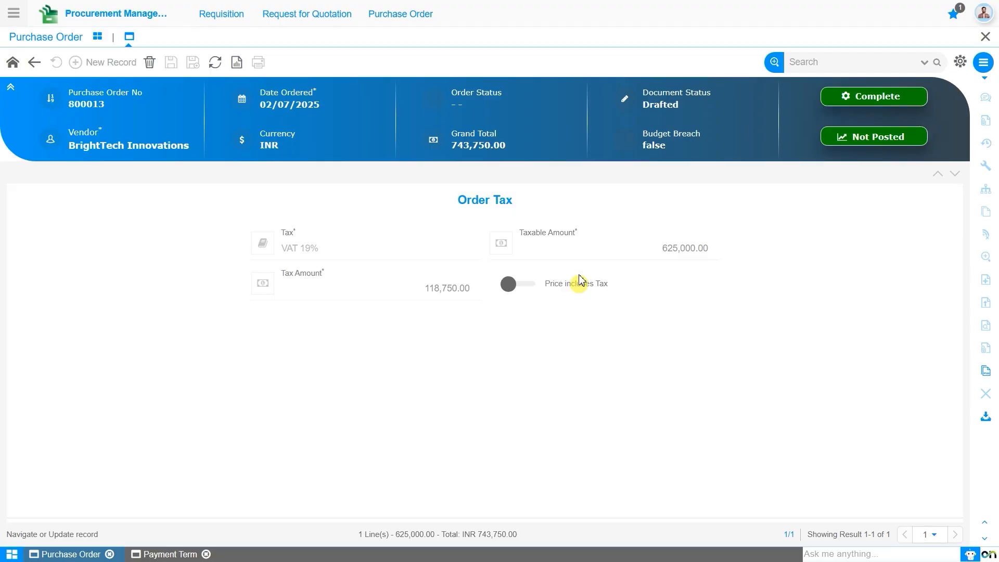
{"action": "left_click", "coordinate": [35, 63]}
{"action": "left_click", "coordinate": [35, 63]}
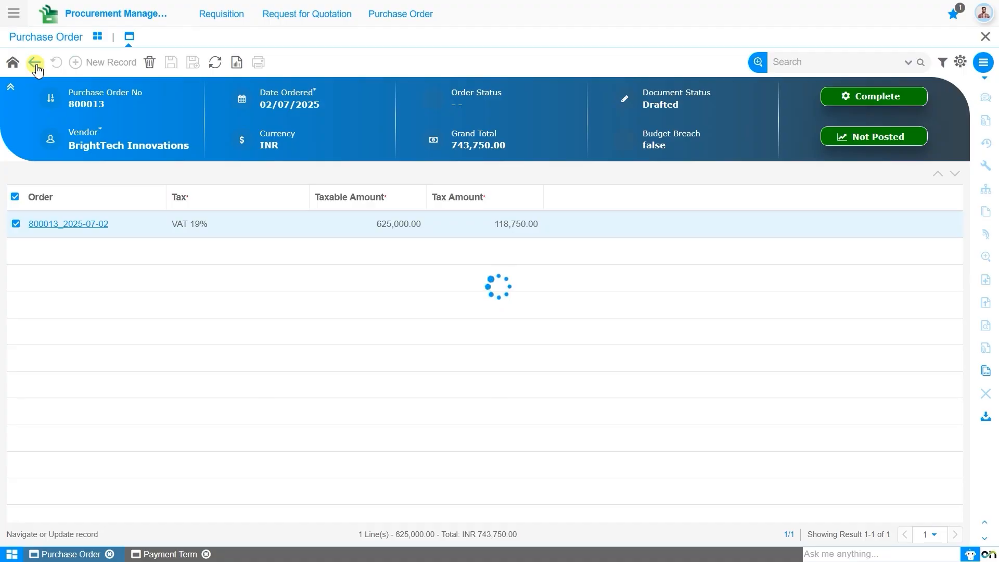
{"action": "left_click", "coordinate": [866, 107]}
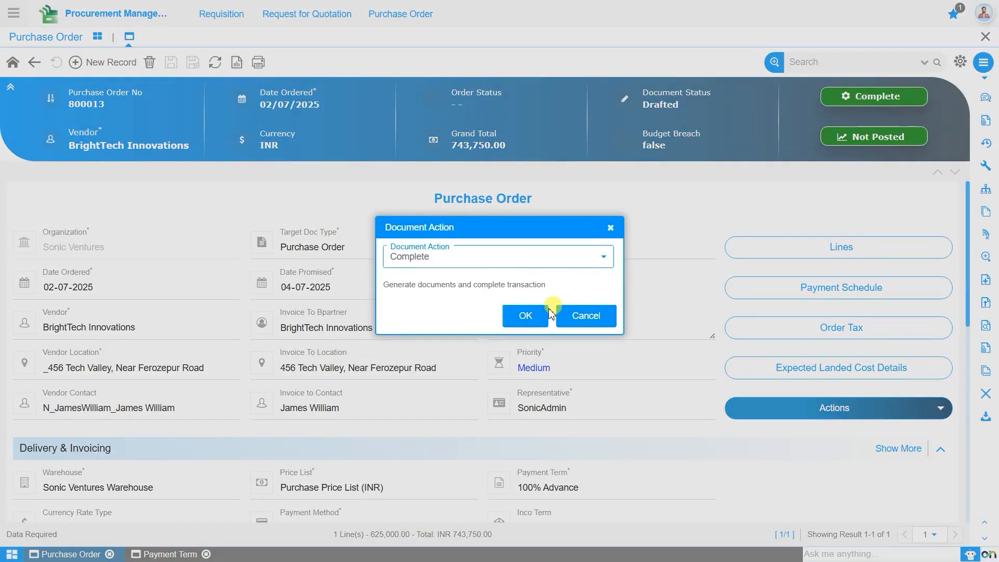
- Confirm completion, then inspect the payment schedule entry: 743,750.00 due 02-07-2025, status Awaited
{"action": "left_click", "coordinate": [528, 317]}
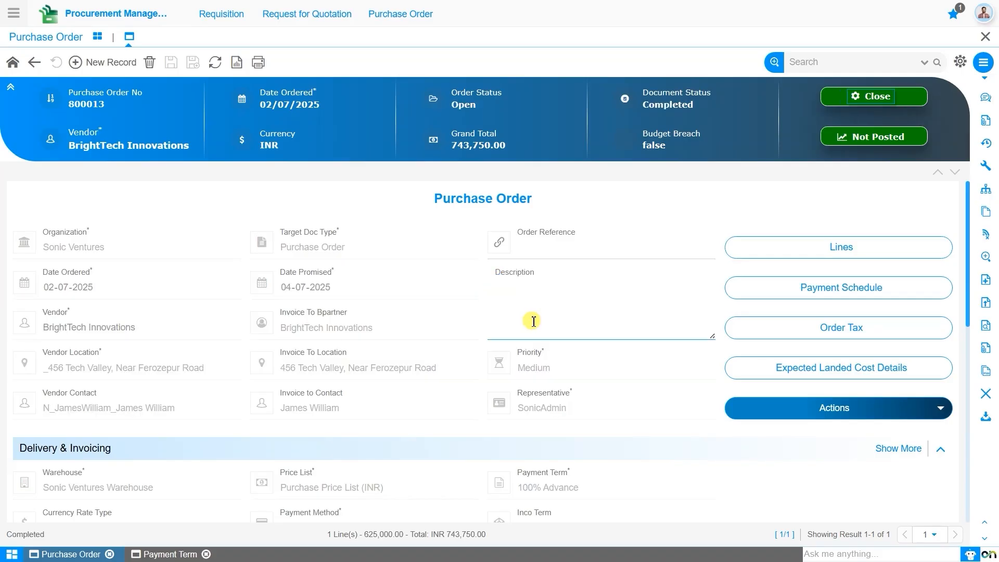
{"action": "left_click", "coordinate": [841, 289]}
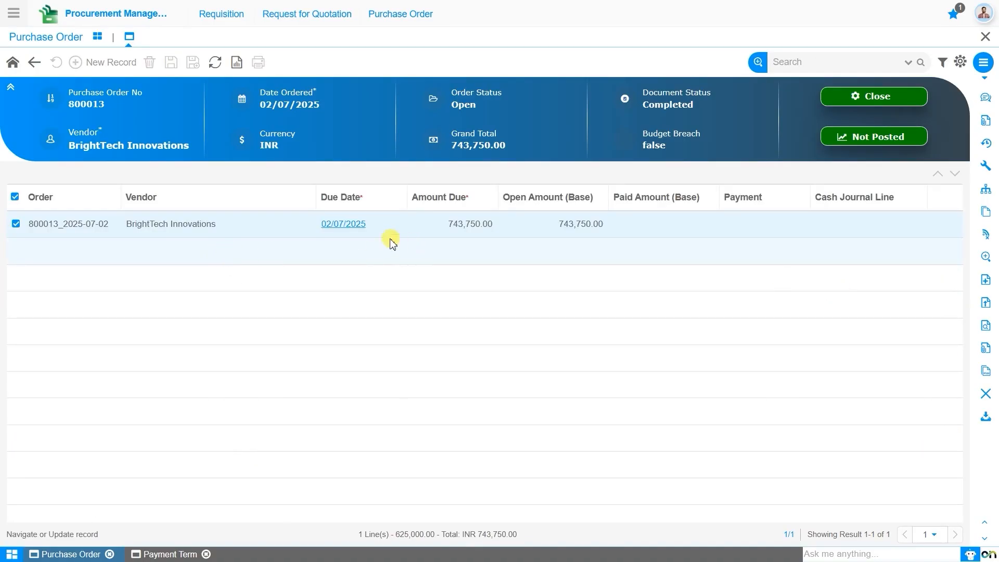
{"action": "left_click", "coordinate": [351, 226]}
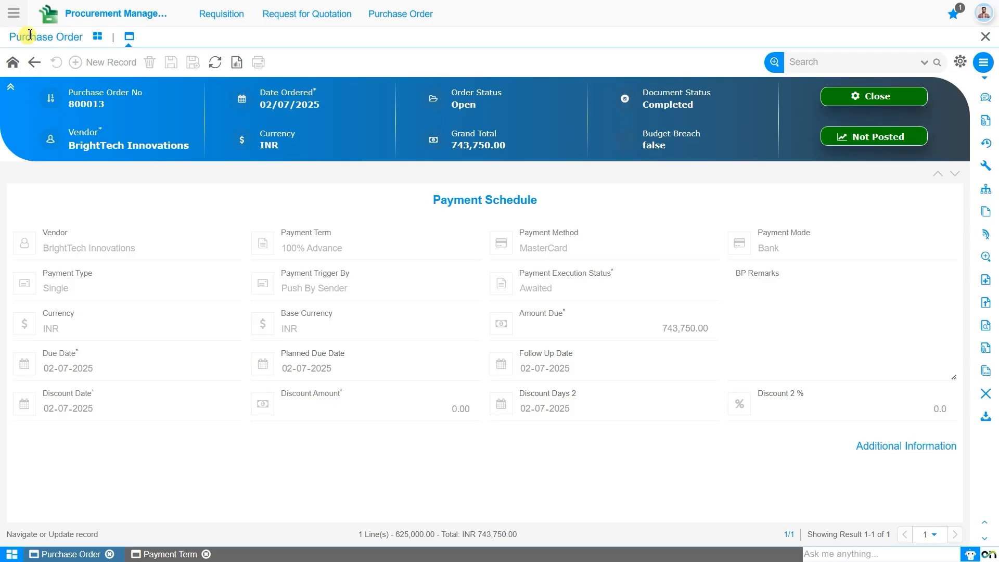
- Go to Financial Management's Bank & Cash Management > AP Payment and start a new payment record
{"action": "left_click", "coordinate": [14, 15]}
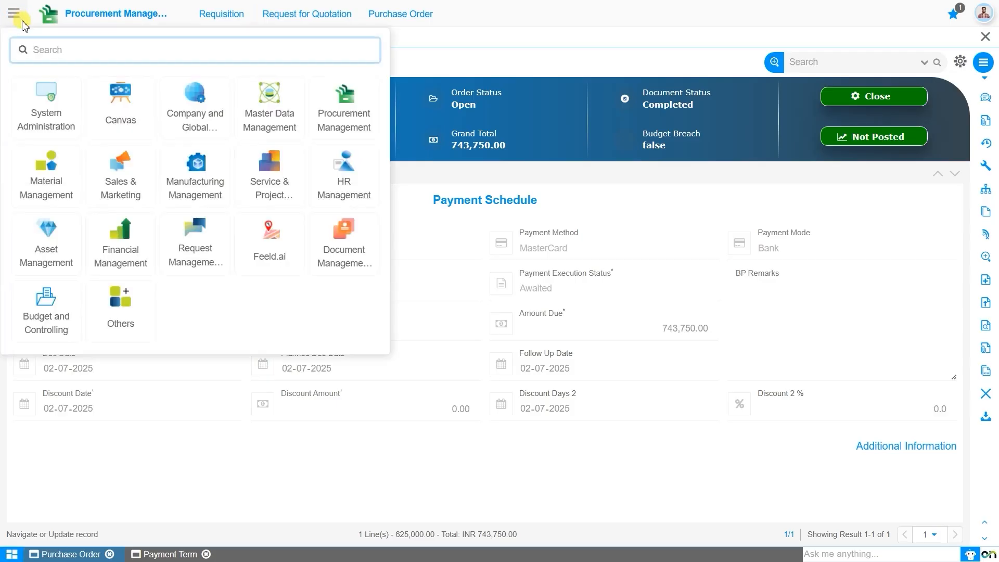
{"action": "type", "text": "AP"}
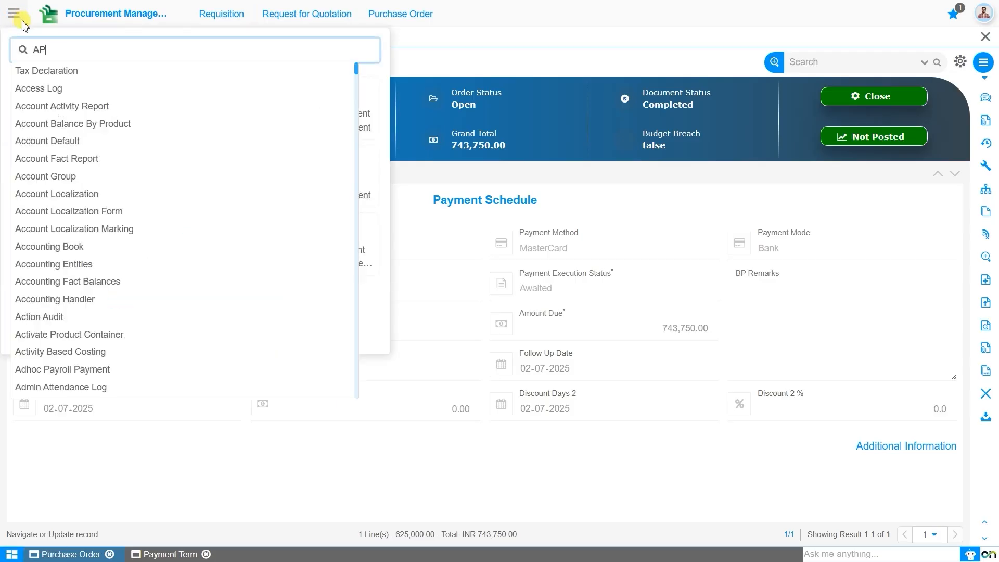
{"action": "key", "text": "Down"}
{"action": "key", "text": "Down"}
{"action": "key", "text": "BackSpace"}
{"action": "key", "text": "BackSpace"}
{"action": "key", "text": "Return"}
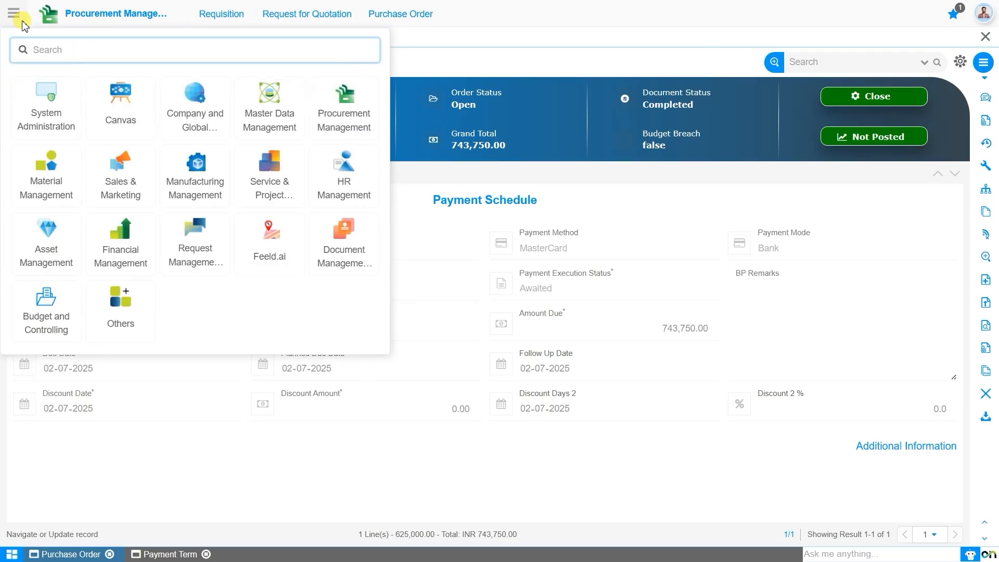
{"action": "left_click", "coordinate": [137, 269]}
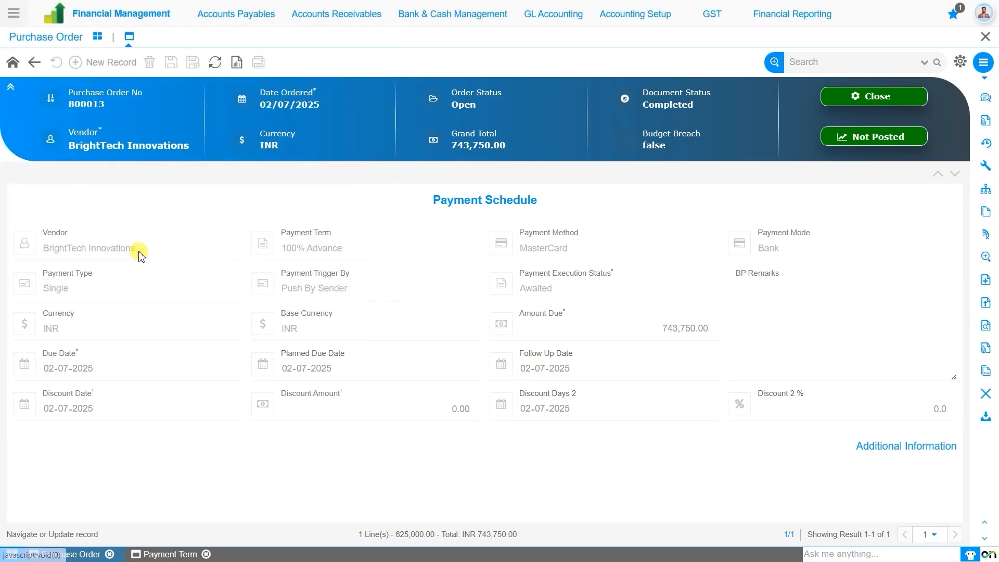
{"action": "left_click", "coordinate": [459, 26]}
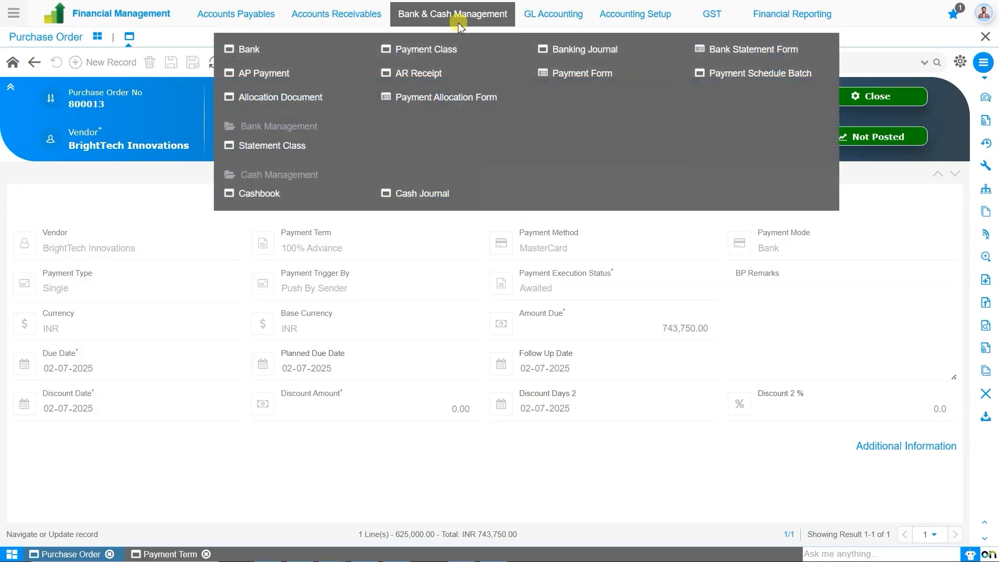
{"action": "left_click", "coordinate": [283, 78]}
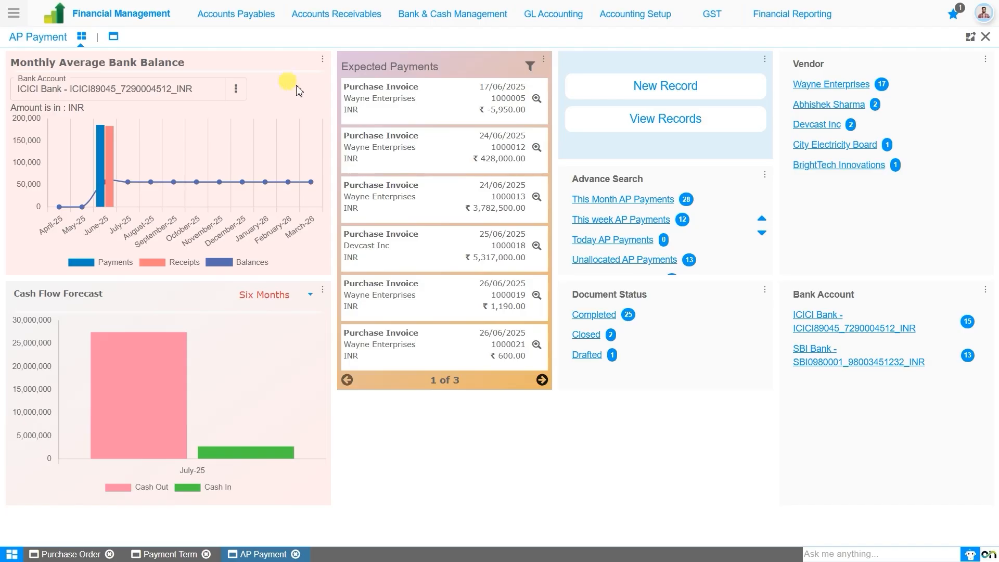
{"action": "left_click", "coordinate": [678, 93]}
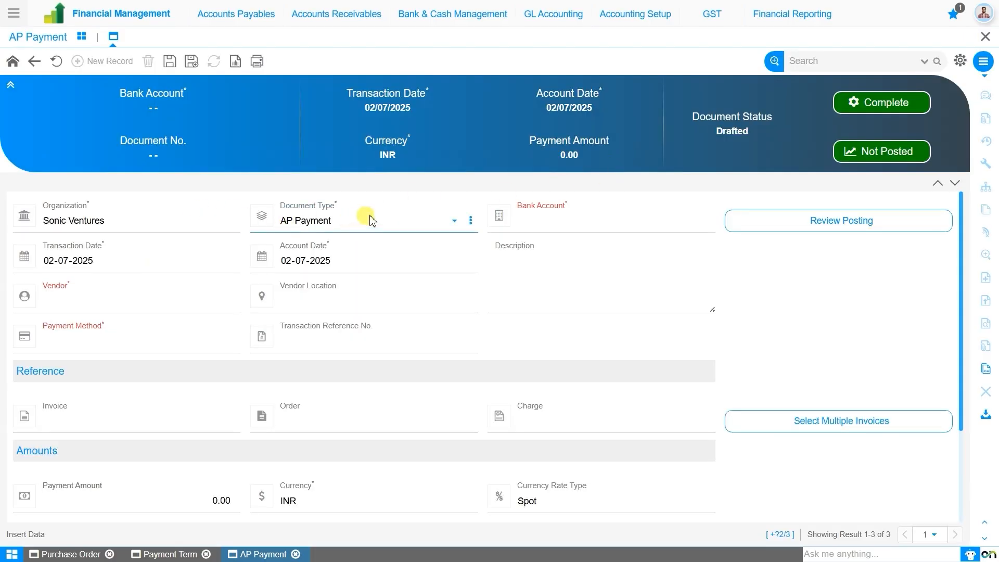
{"action": "left_click", "coordinate": [546, 230]}
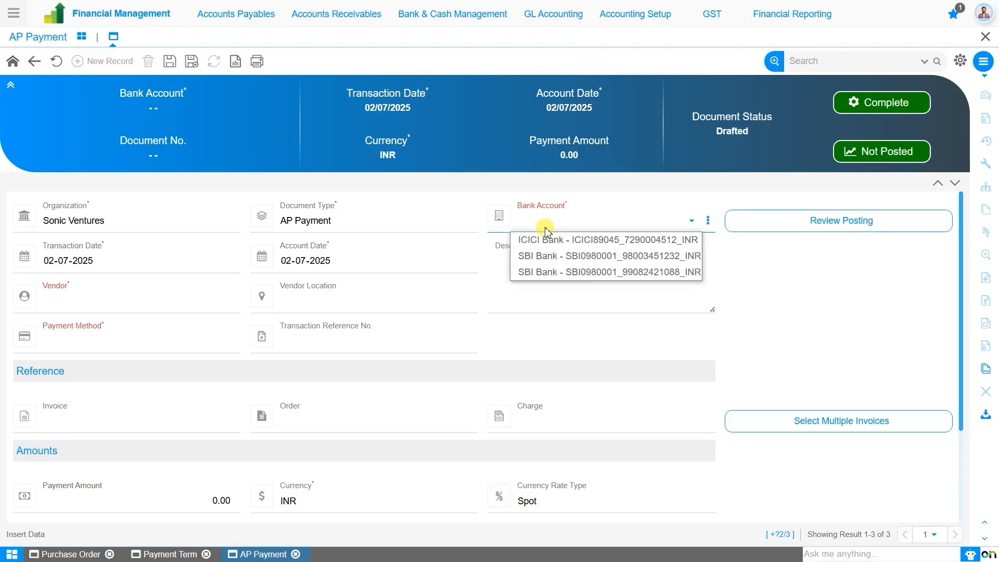
{"action": "left_click", "coordinate": [541, 255]}
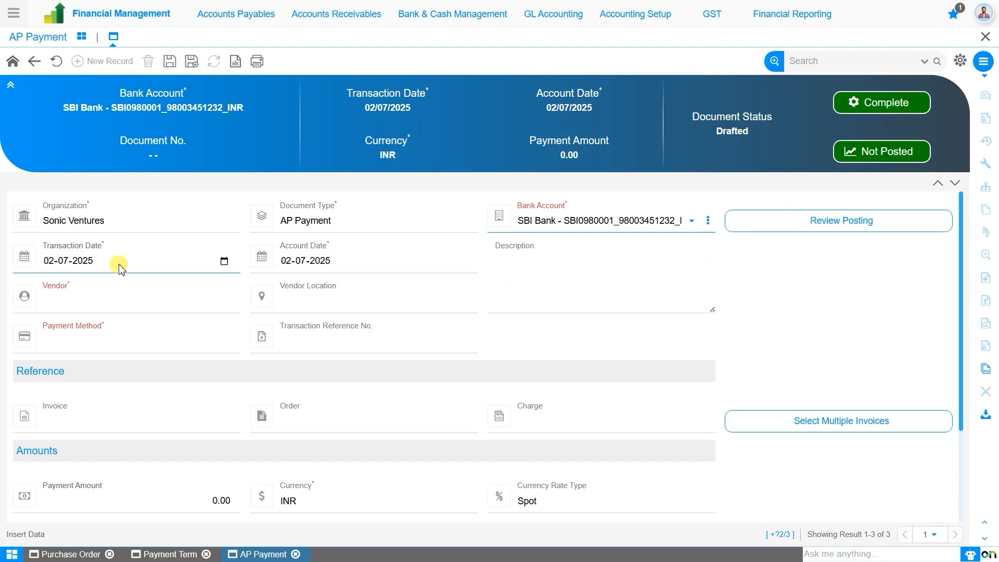
{"action": "left_click", "coordinate": [135, 307]}
{"action": "type", "text": "bri"}
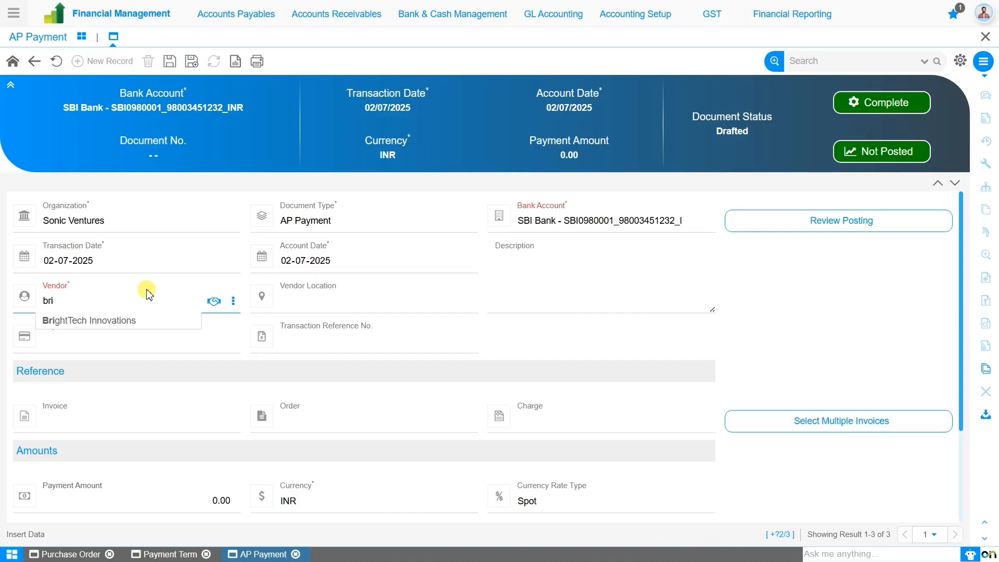
{"action": "left_click", "coordinate": [145, 322]}
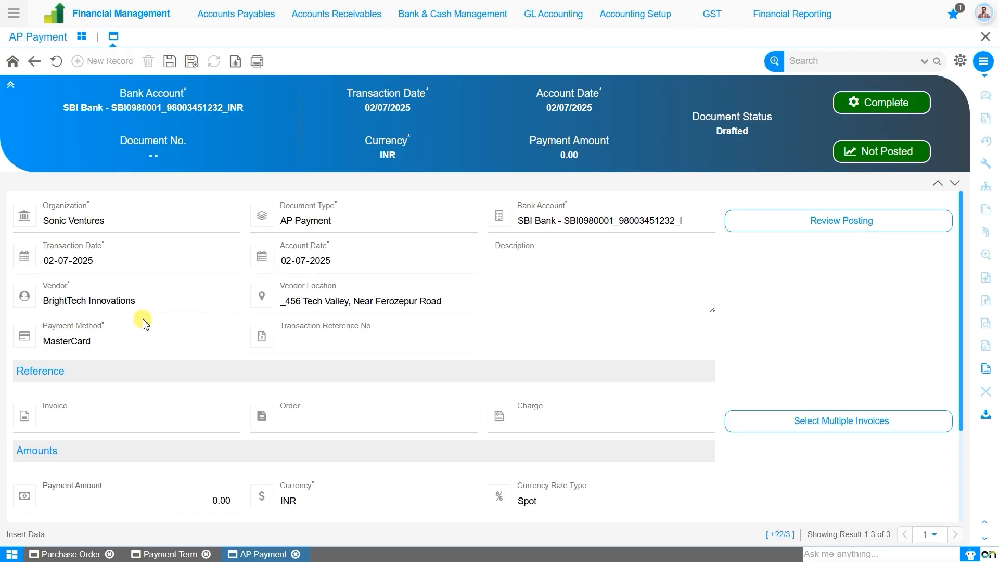
{"action": "left_click", "coordinate": [328, 348]}
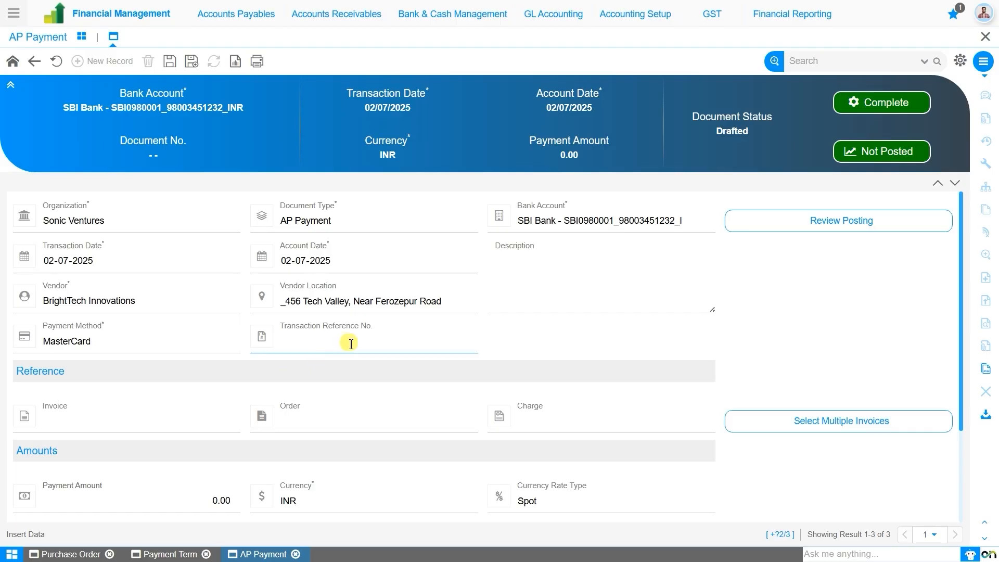
{"action": "scroll", "coordinate": [350, 364], "scroll_direction": "down", "scroll_amount": 2}
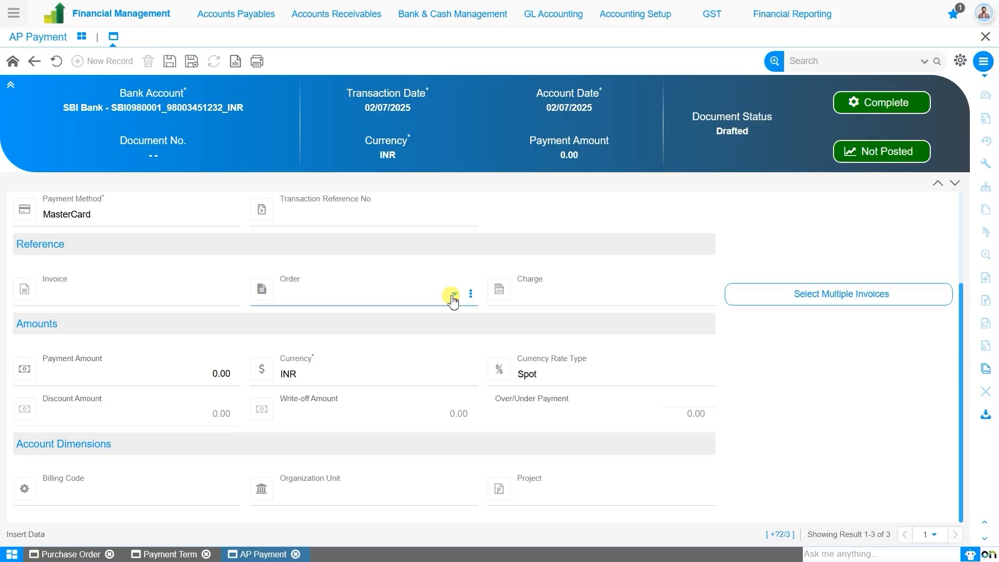
- Link the AP Payment to BrightTech purchase order 800013 for 743,750.00
{"action": "left_click", "coordinate": [454, 296]}
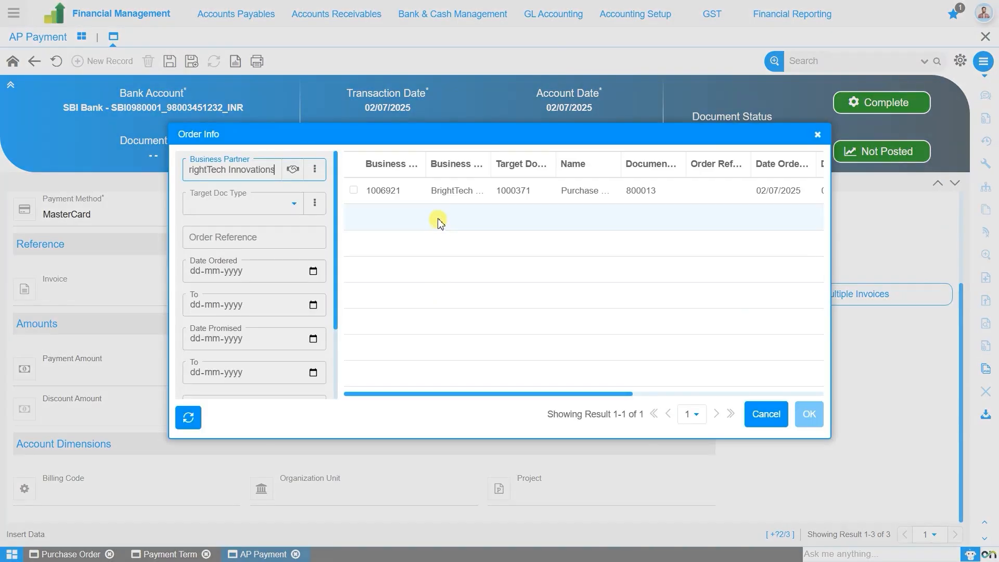
{"action": "left_click", "coordinate": [446, 191]}
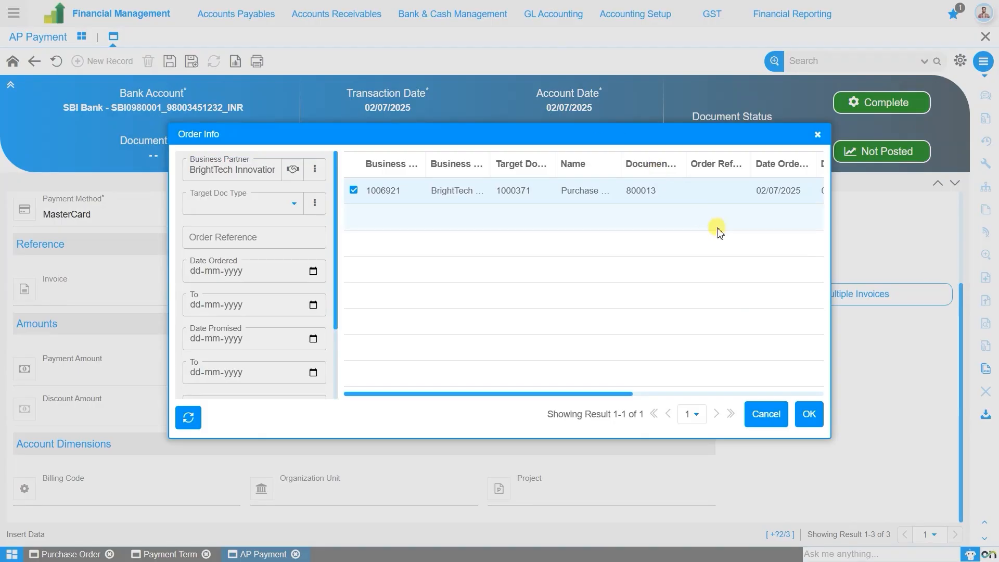
{"action": "left_click", "coordinate": [809, 415]}
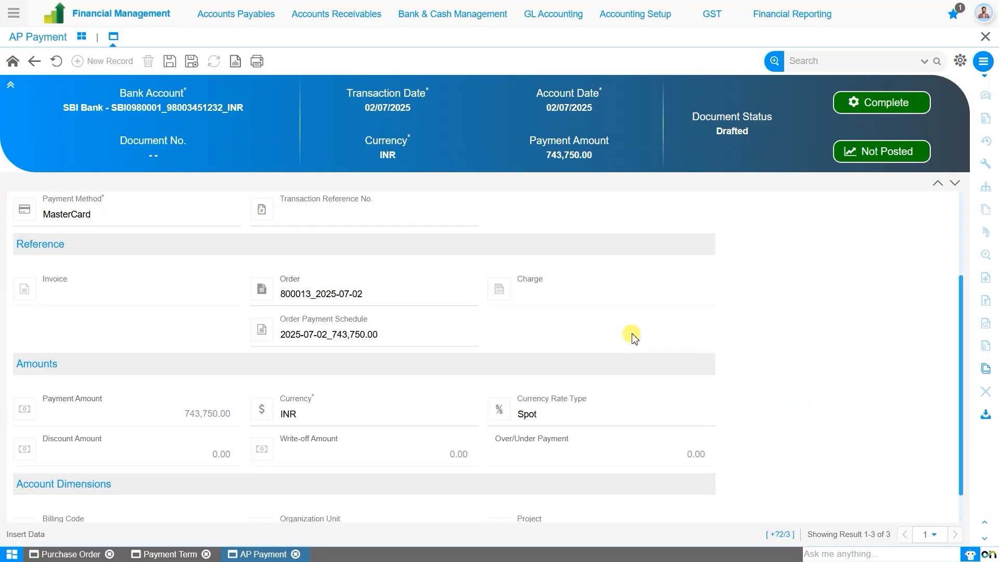
{"action": "scroll", "coordinate": [634, 337], "scroll_direction": "down", "scroll_amount": 1}
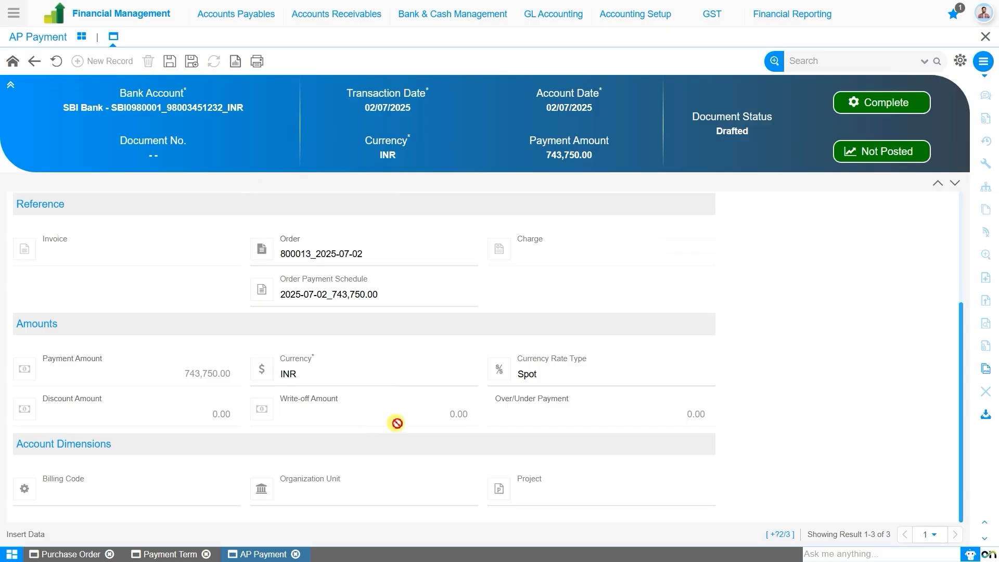
- Save the payment as document 1000057 and complete it
{"action": "left_click", "coordinate": [170, 62]}
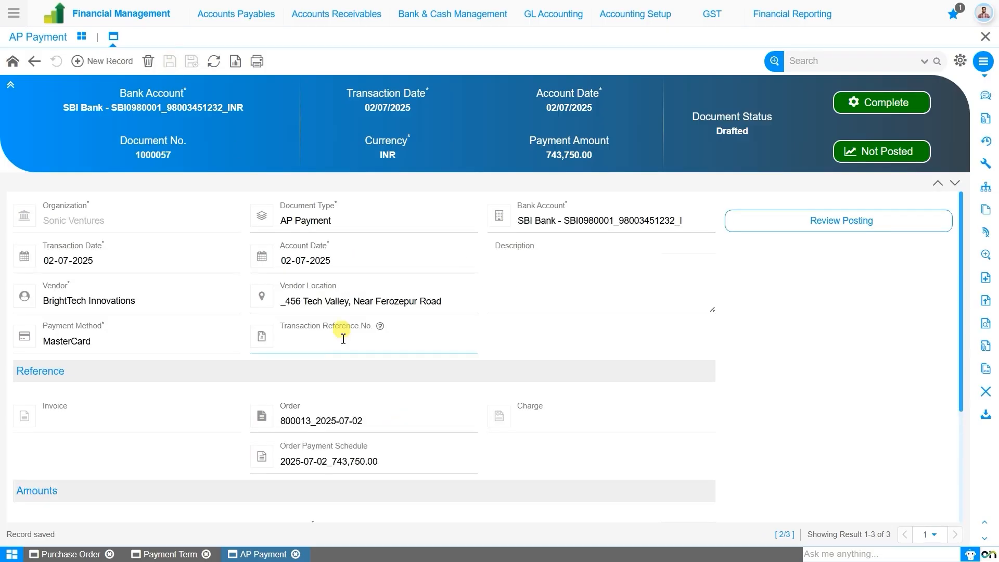
{"action": "left_click", "coordinate": [871, 106]}
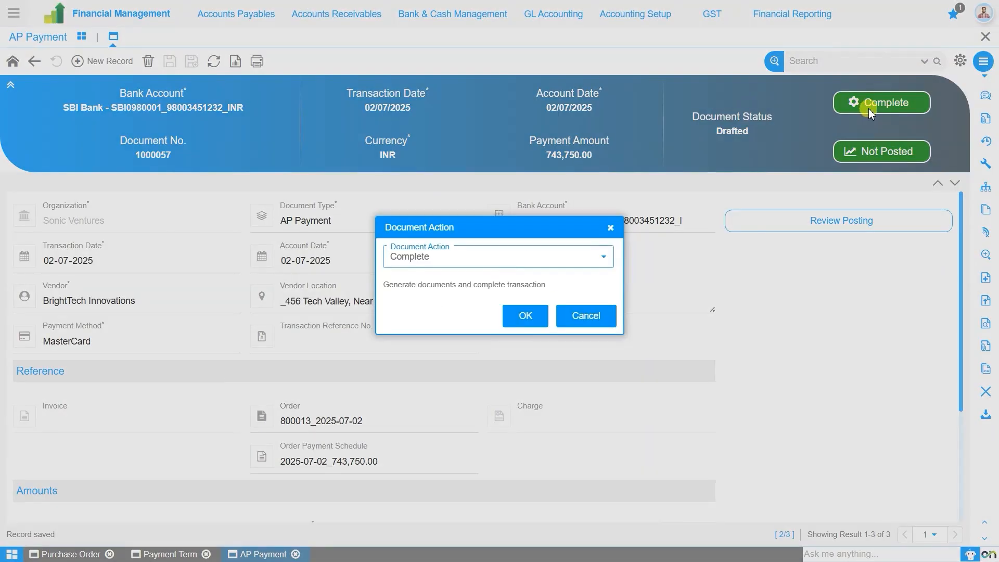
{"action": "left_click", "coordinate": [526, 316]}
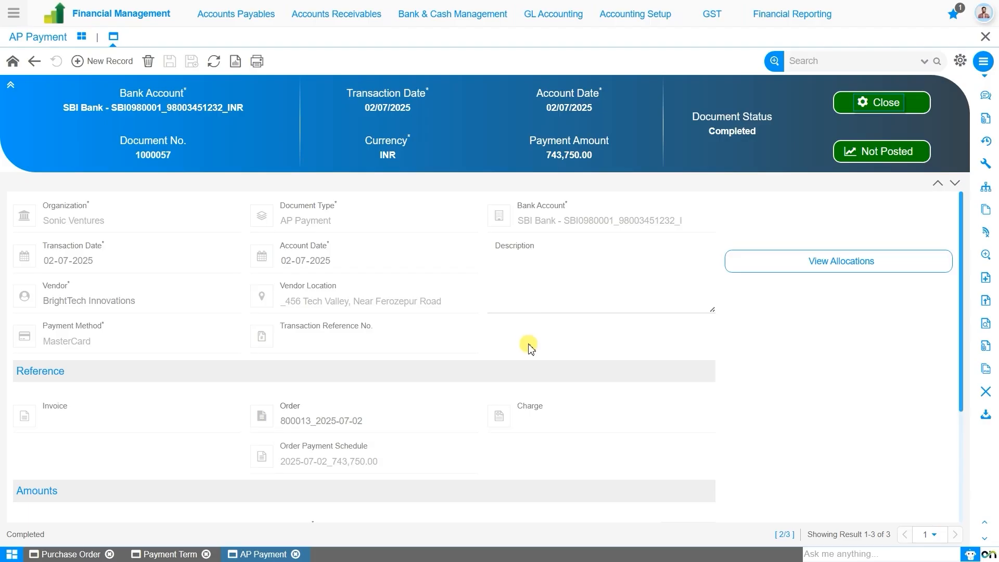
- Open Material Management's Storage Operations > Goods Receipt Note dashboard showing order 800013
{"action": "left_click", "coordinate": [14, 17]}
{"action": "type", "text": "good"}
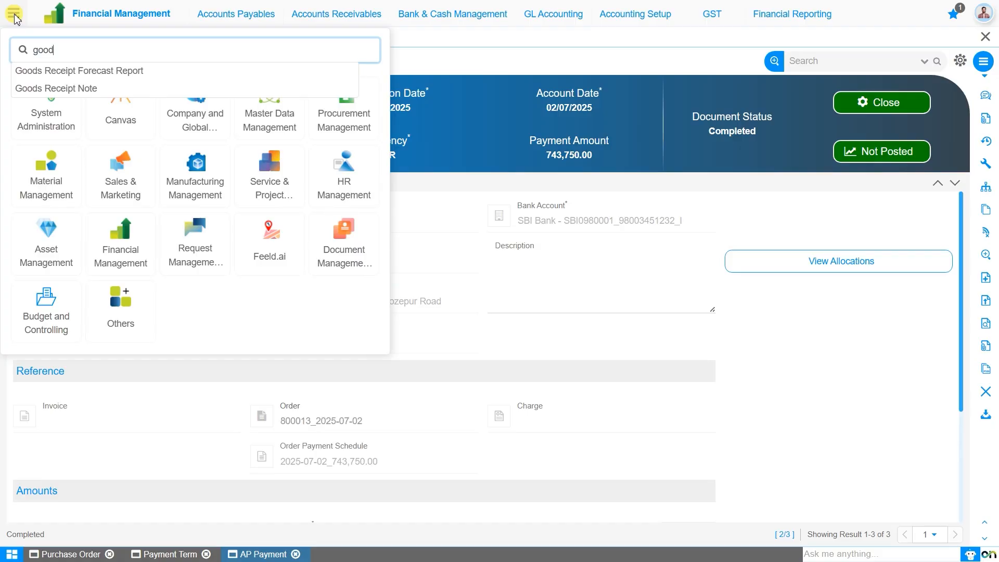
{"action": "key", "text": "BackSpace"}
{"action": "key", "text": "BackSpace"}
{"action": "key", "text": "BackSpace"}
{"action": "key", "text": "BackSpace"}
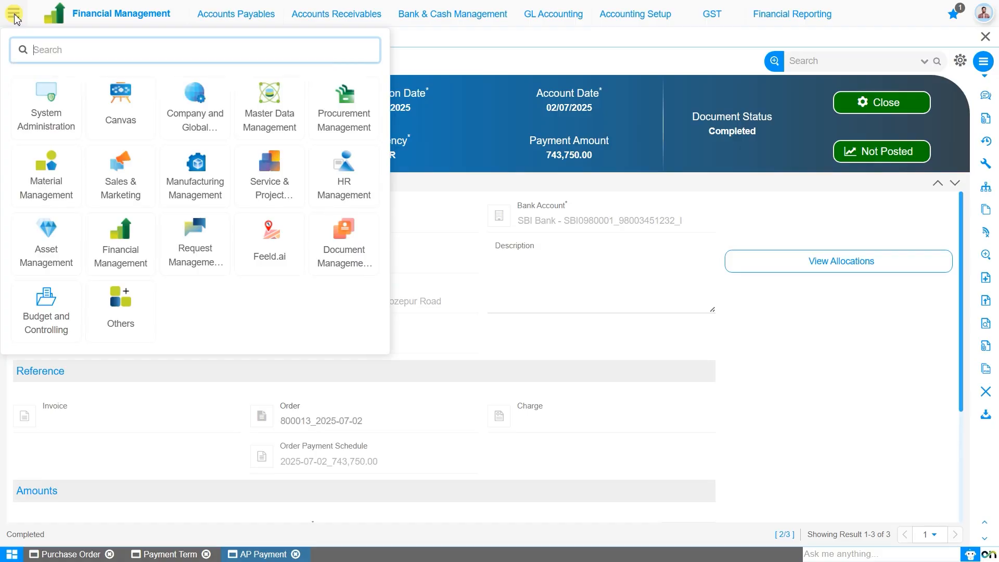
{"action": "left_click", "coordinate": [56, 190]}
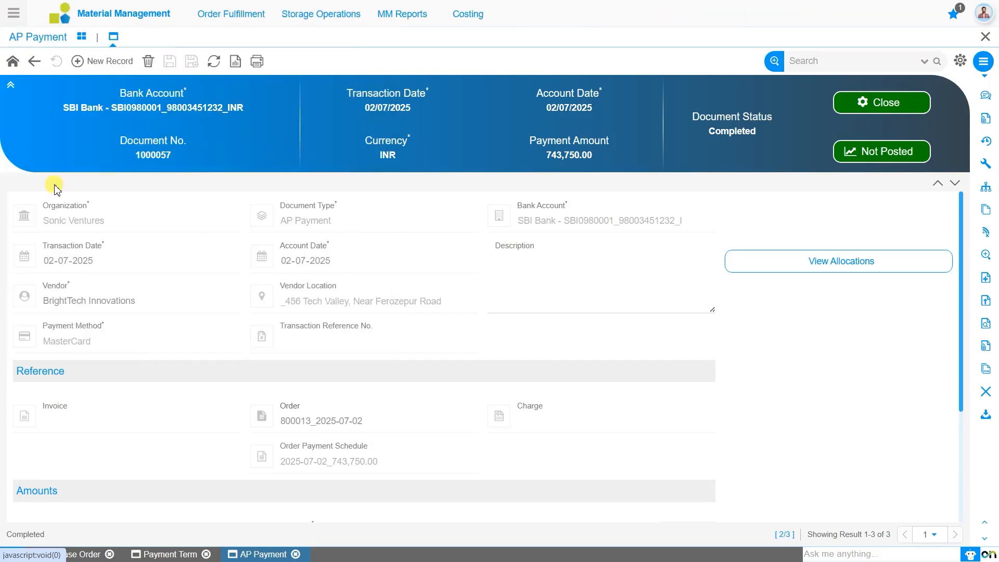
{"action": "mouse_move", "coordinate": [320, 24]}
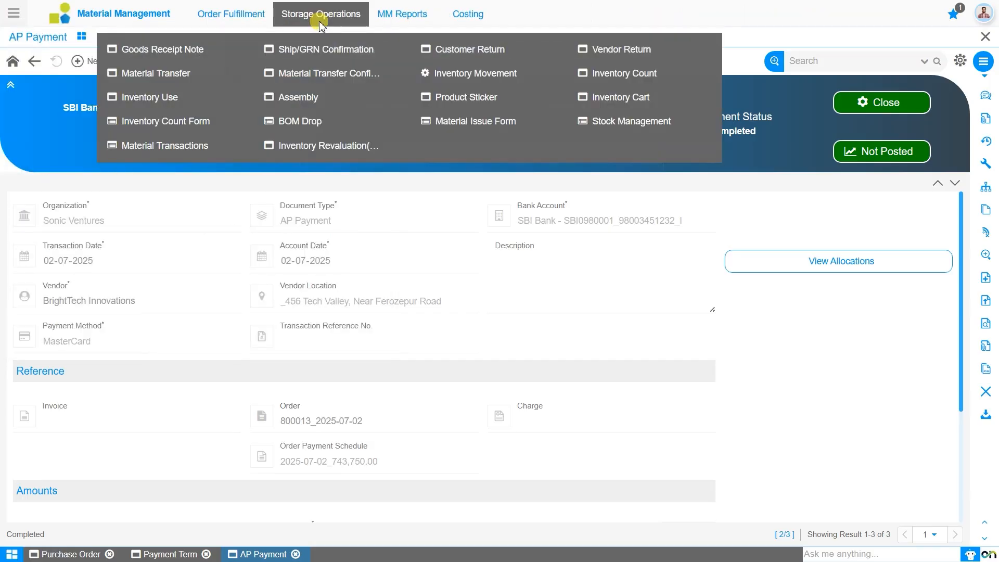
{"action": "left_click", "coordinate": [194, 54]}
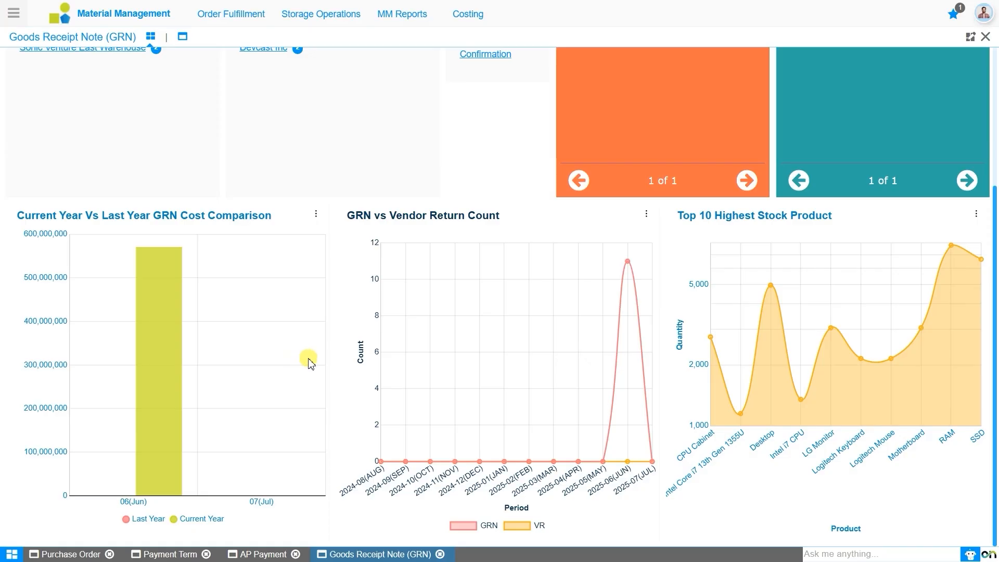
{"action": "scroll", "coordinate": [309, 362], "scroll_direction": "up", "scroll_amount": 4}
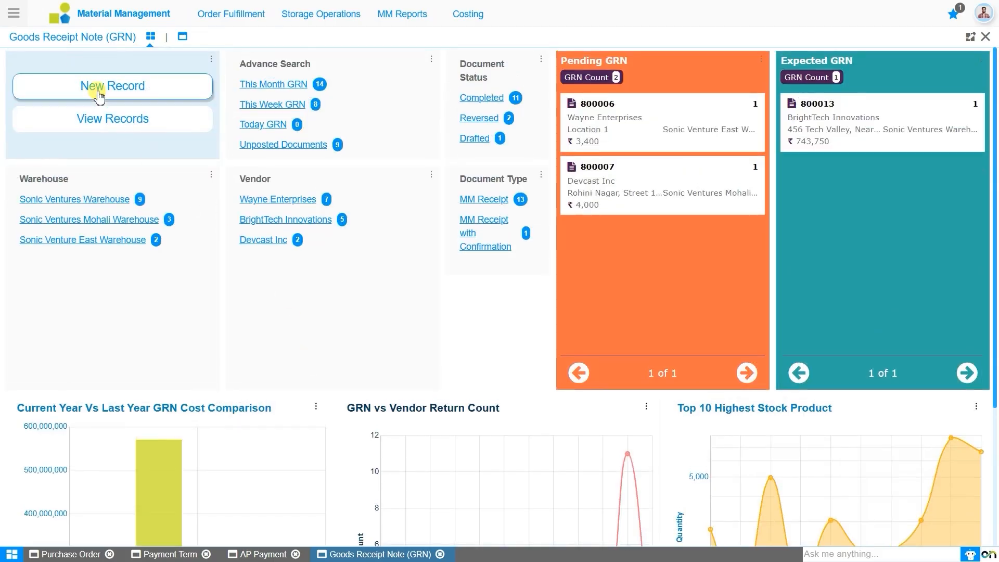
- Start a new GRN of type MM Receipt with movement date 03-07-2025
{"action": "left_click", "coordinate": [99, 96]}
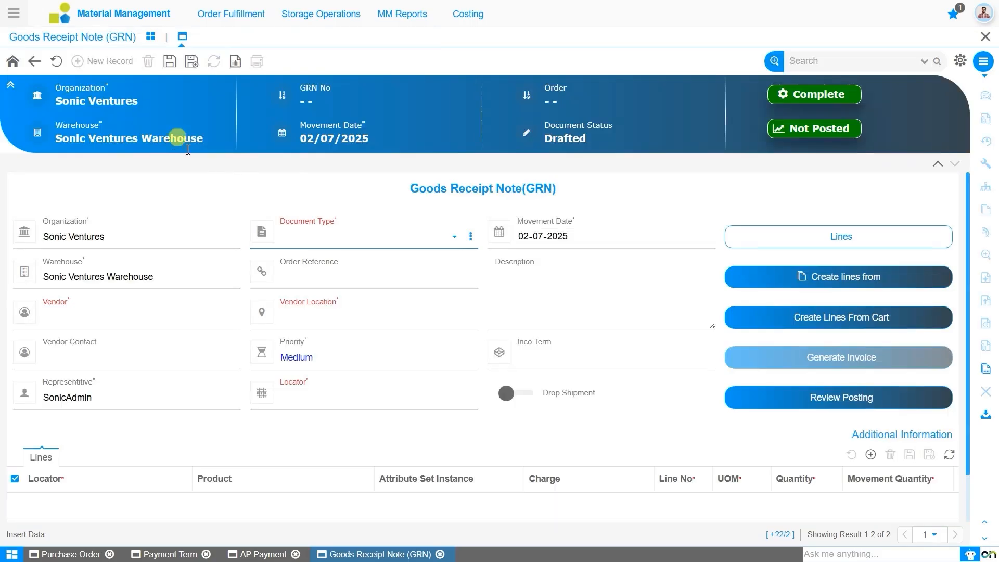
{"action": "left_click", "coordinate": [324, 241]}
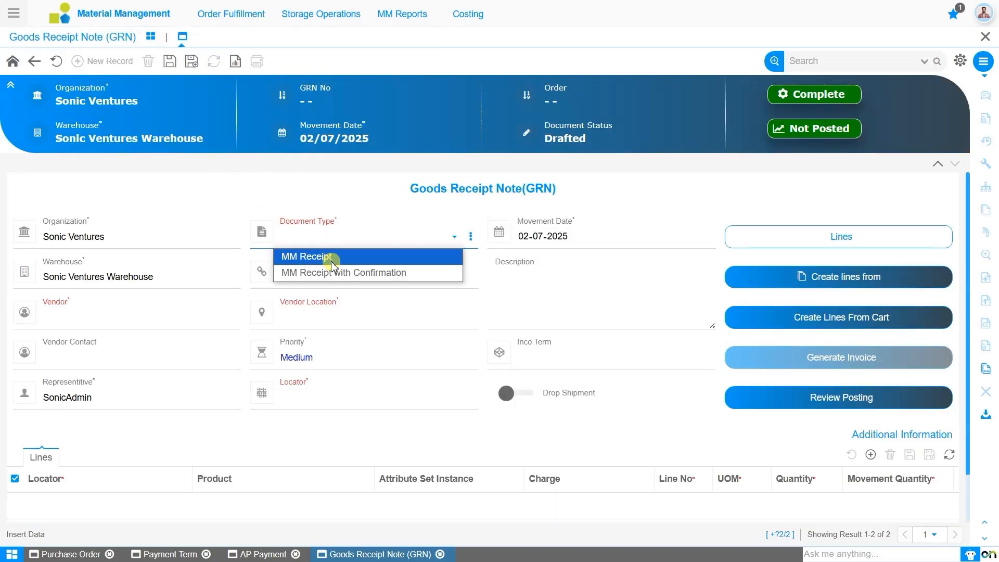
{"action": "left_click", "coordinate": [376, 257]}
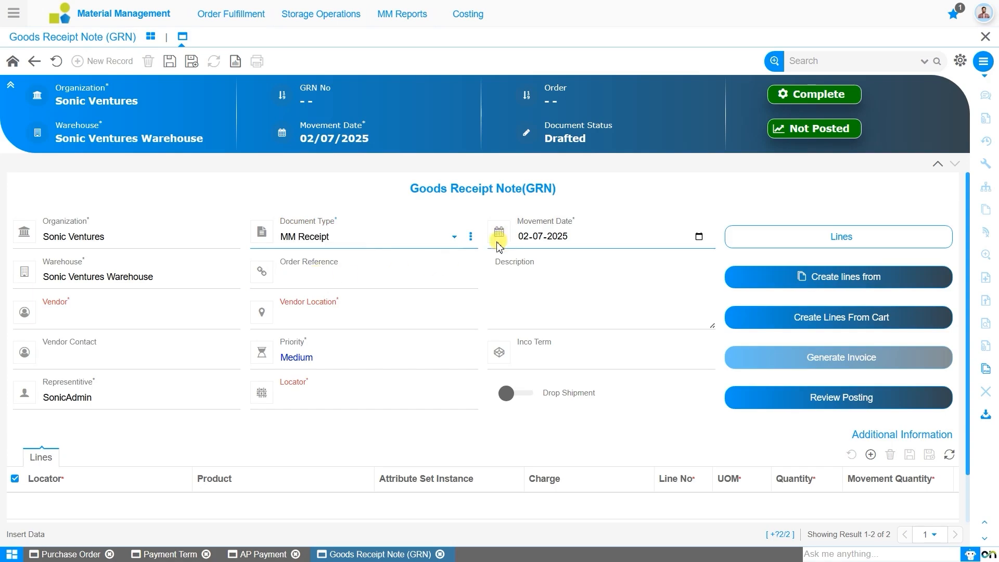
{"action": "left_click", "coordinate": [519, 238]}
{"action": "type", "text": "03"}
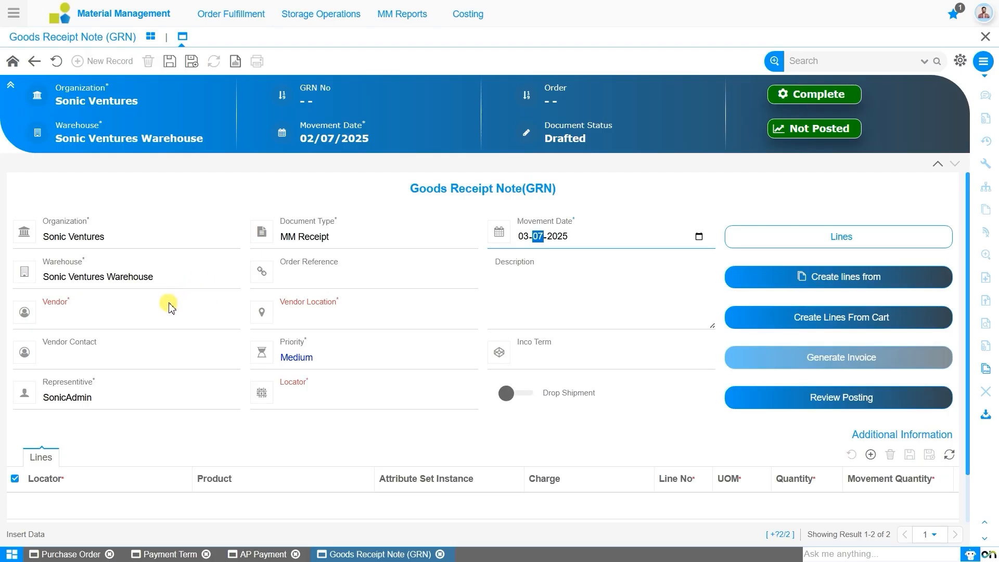
- Set vendor BrightTech Innovations and locator SVW-1, then save as GRN 1000014
{"action": "left_click", "coordinate": [127, 313]}
{"action": "type", "text": "bri"}
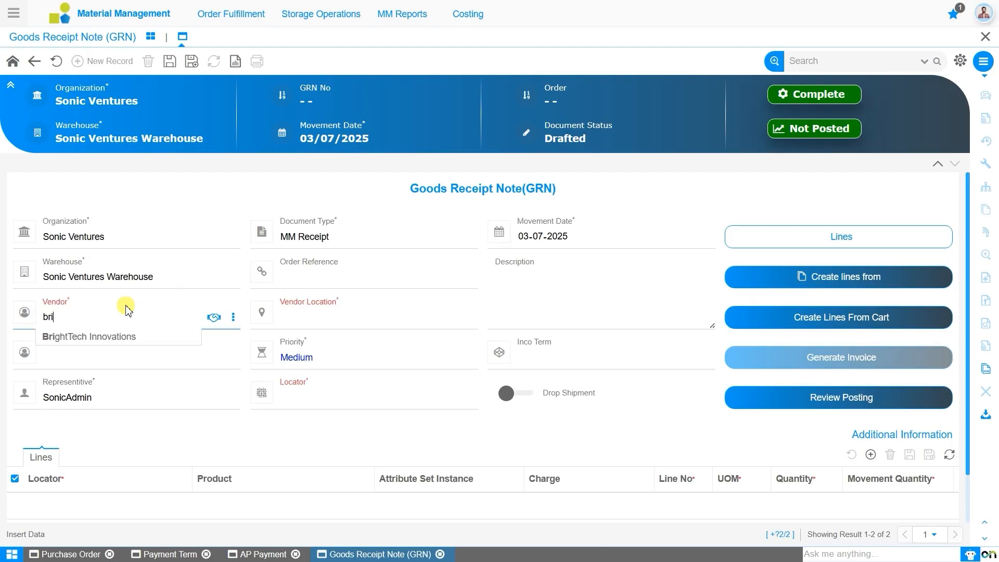
{"action": "key", "text": "Return"}
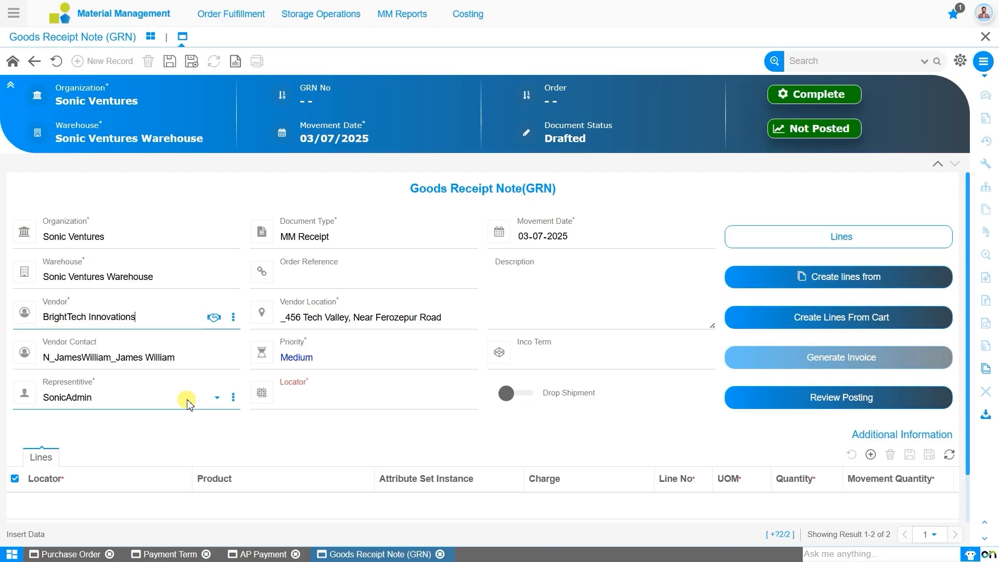
{"action": "left_click", "coordinate": [379, 407]}
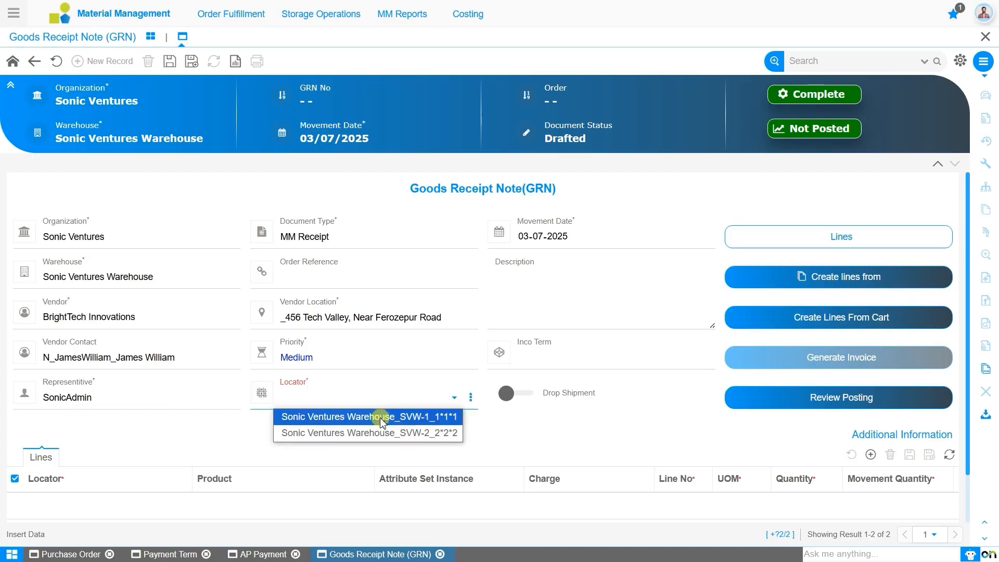
{"action": "left_click", "coordinate": [382, 418]}
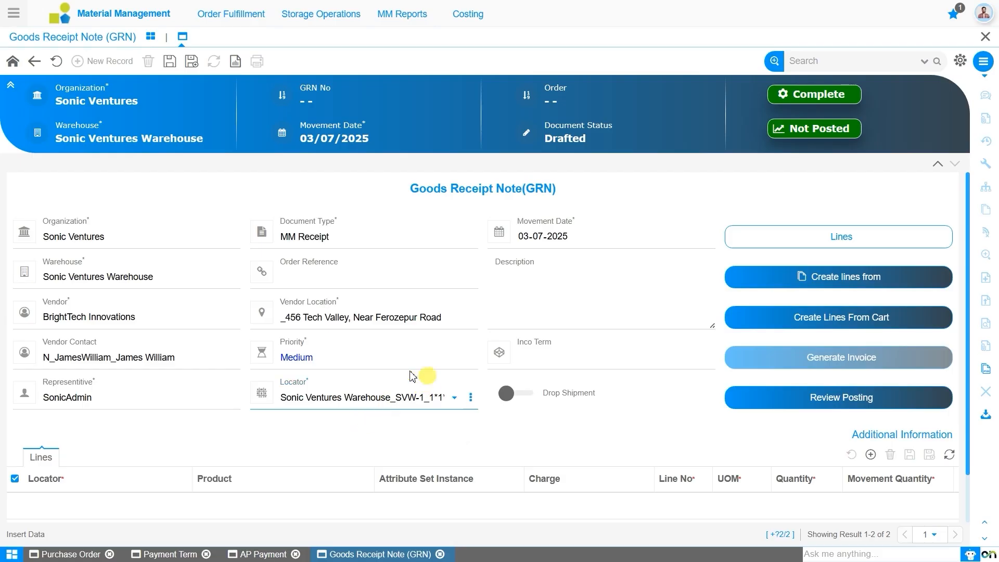
{"action": "left_click", "coordinate": [170, 61]}
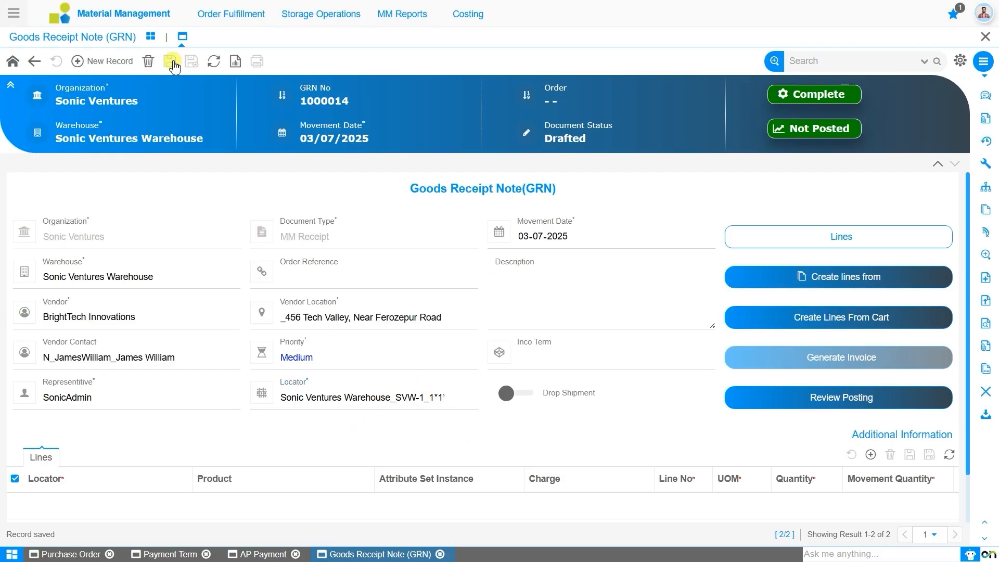
- Create the GRN line from order 800013: 10 Samsung Galaxy S22 Phantom Black 128 GB
{"action": "left_click", "coordinate": [826, 286]}
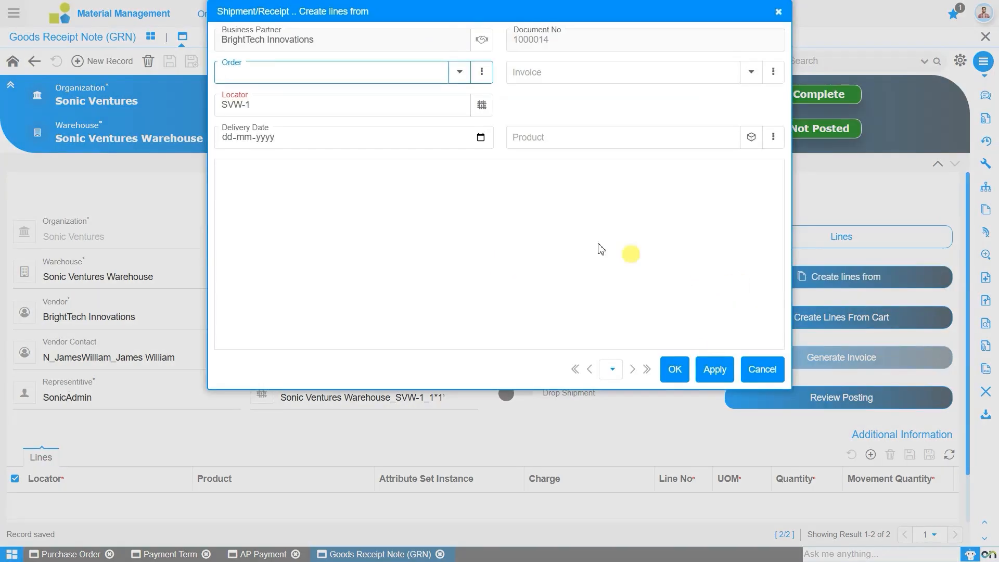
{"action": "left_click", "coordinate": [458, 77]}
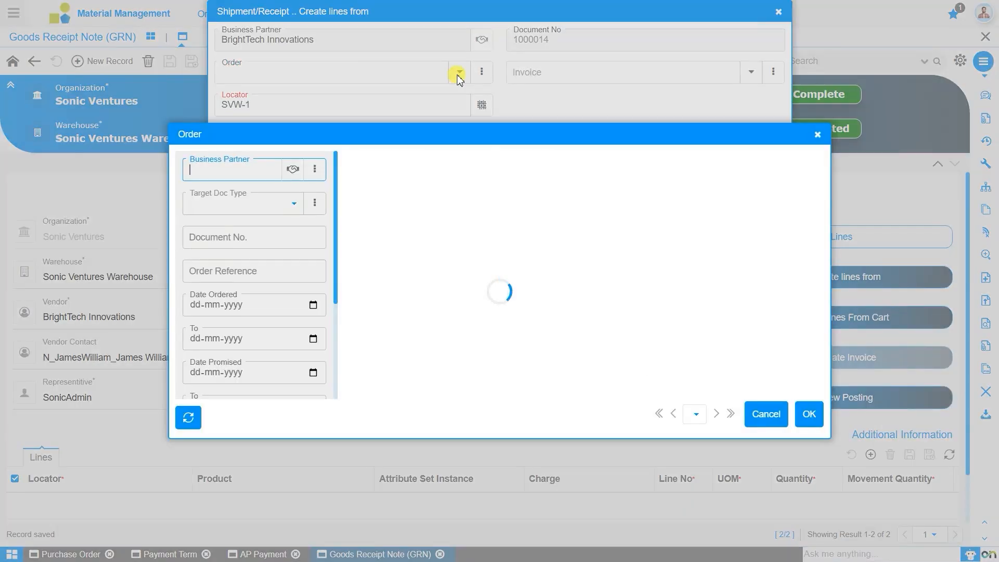
{"action": "left_click", "coordinate": [445, 190]}
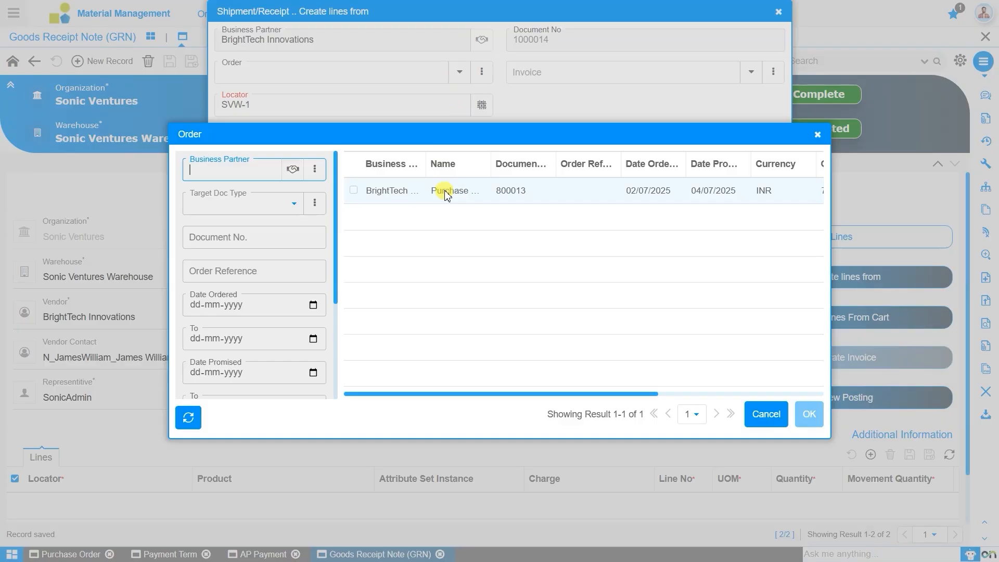
{"action": "left_click", "coordinate": [810, 423]}
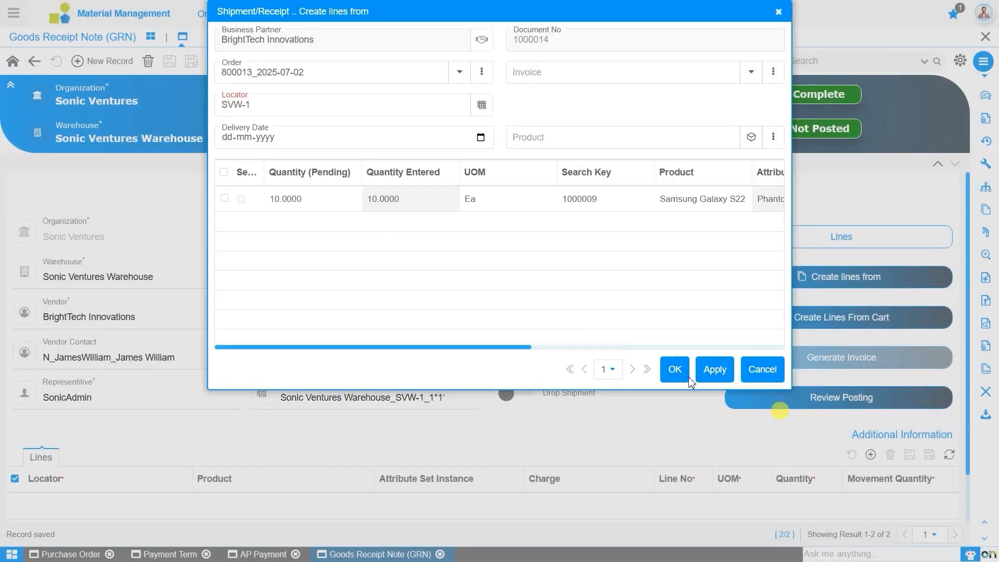
{"action": "left_click", "coordinate": [223, 200]}
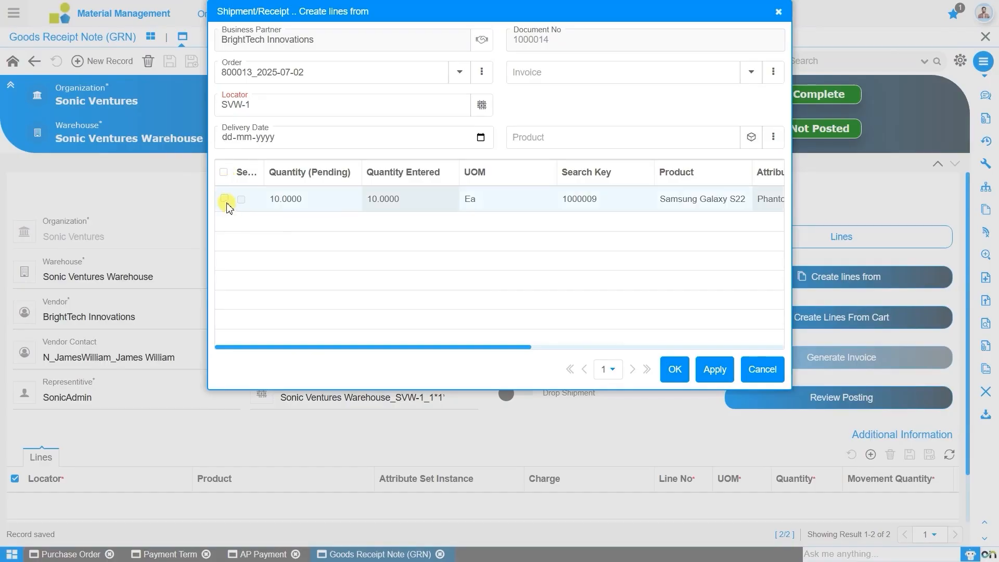
{"action": "left_click", "coordinate": [224, 200]}
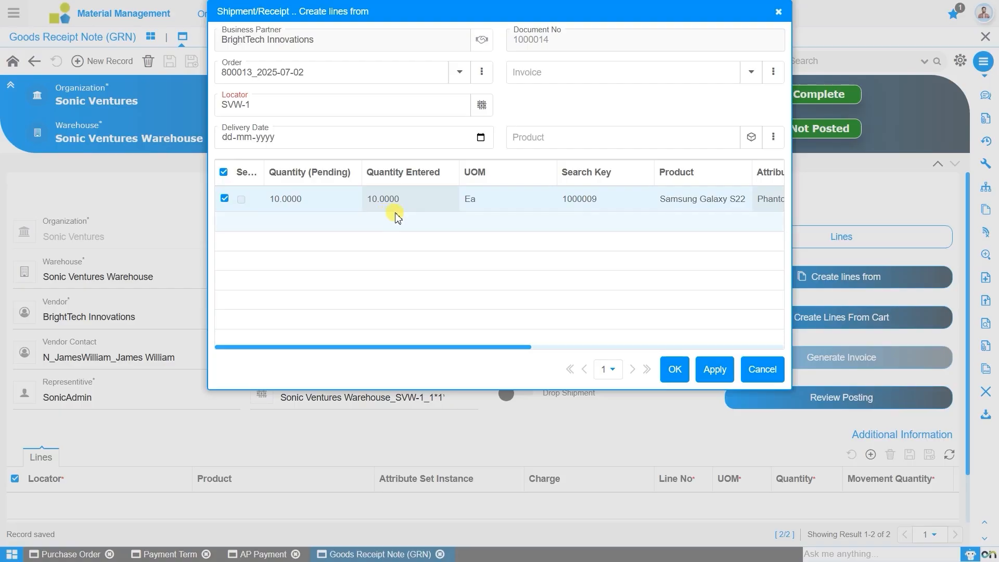
{"action": "left_click", "coordinate": [673, 371]}
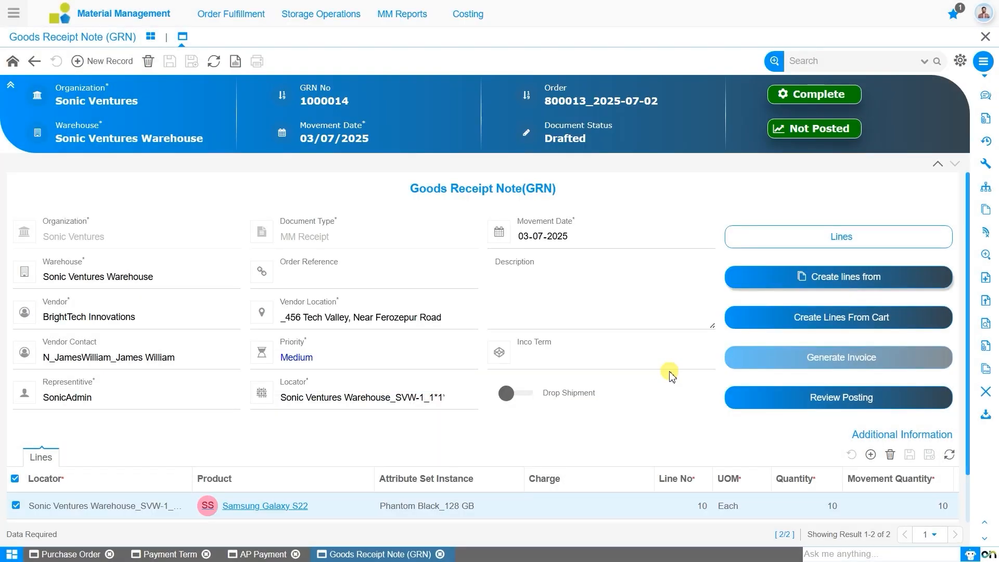
{"action": "scroll", "coordinate": [671, 375], "scroll_direction": "down", "scroll_amount": 1}
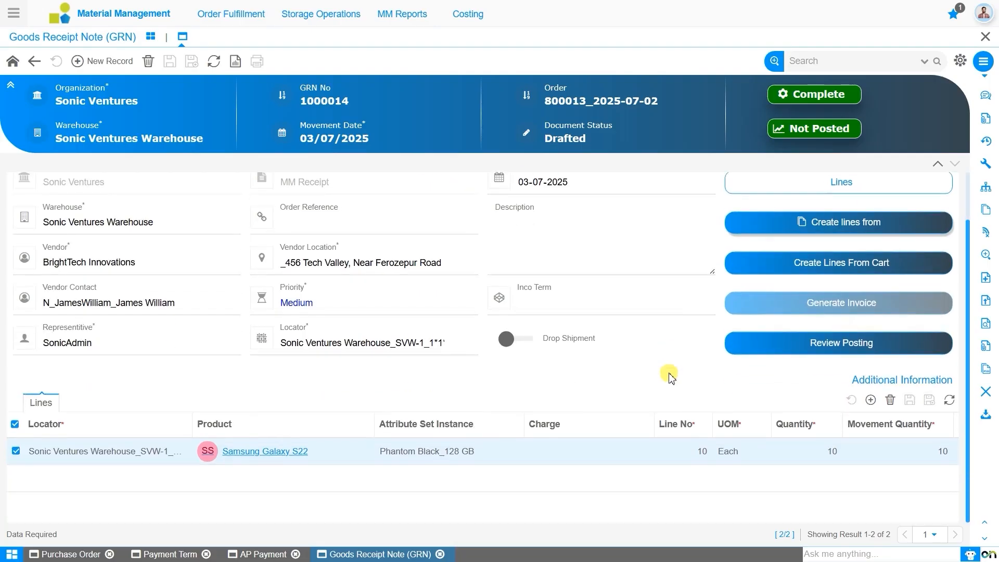
{"action": "scroll", "coordinate": [670, 376], "scroll_direction": "up", "scroll_amount": 1}
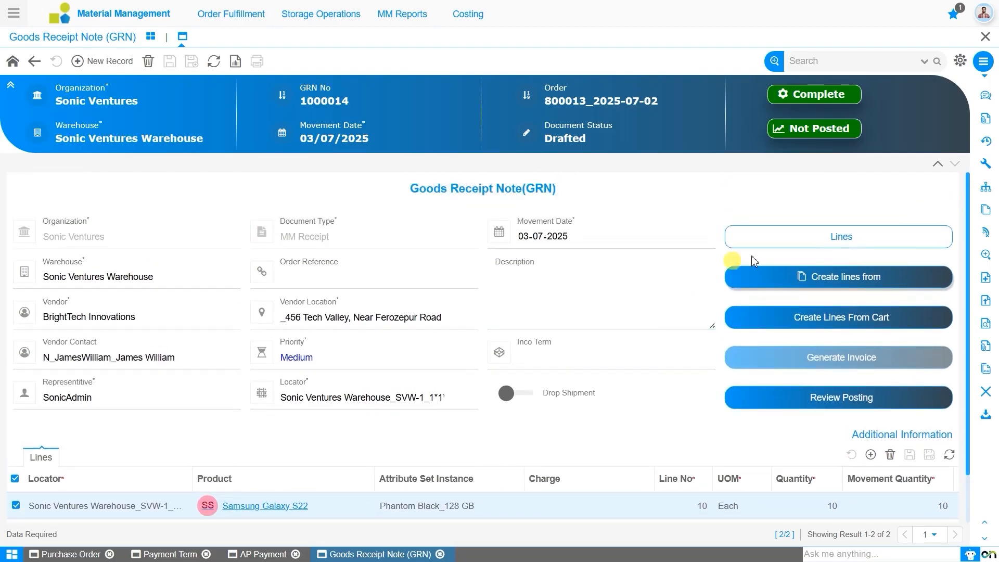
{"action": "left_click", "coordinate": [843, 236]}
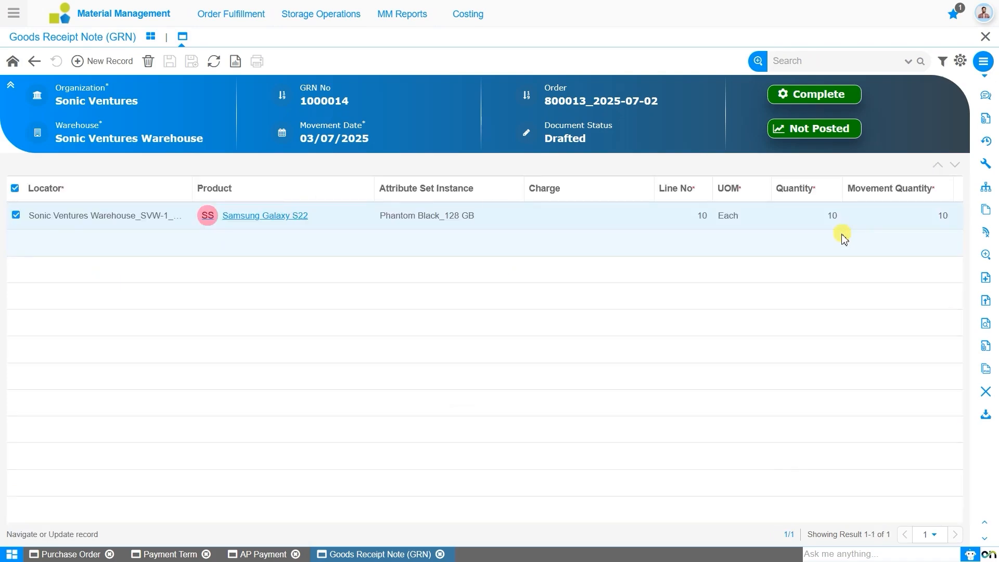
{"action": "double_click", "coordinate": [265, 223]}
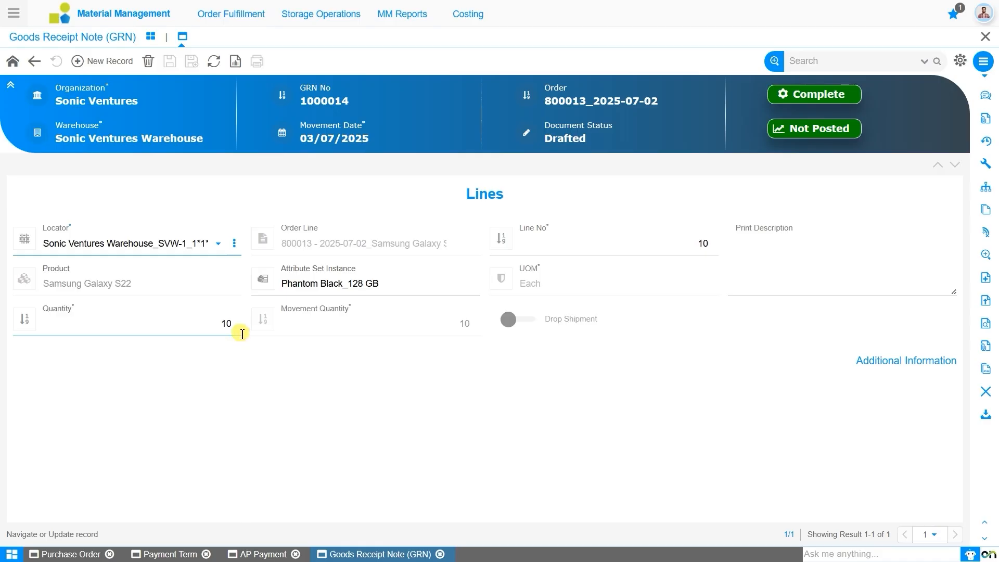
{"action": "left_click", "coordinate": [13, 61]}
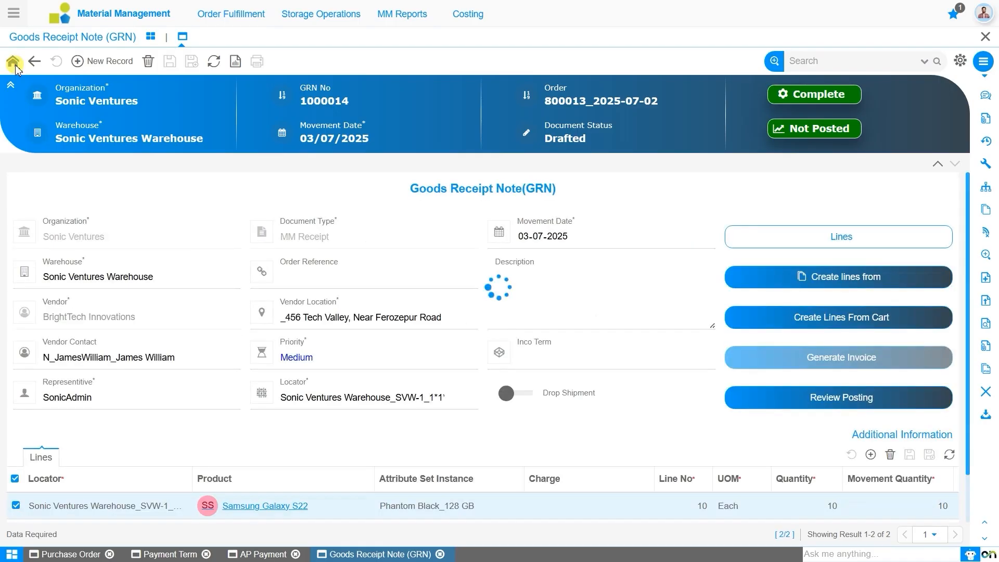
- Complete GRN 1000014 for the 10 Samsung Galaxy S22 units and open the module list
{"action": "left_click", "coordinate": [832, 96]}
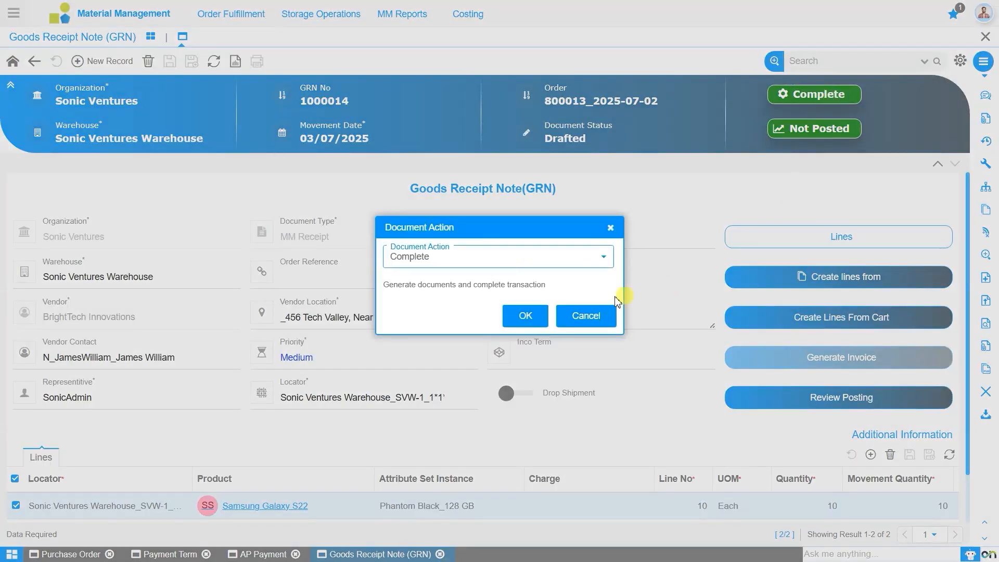
{"action": "left_click", "coordinate": [538, 319]}
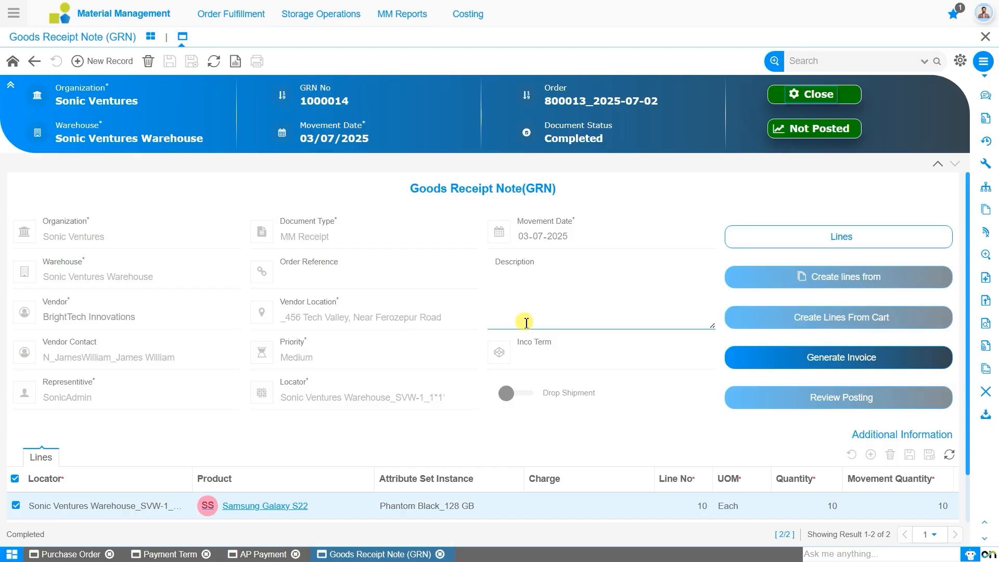
{"action": "left_click", "coordinate": [14, 13]}
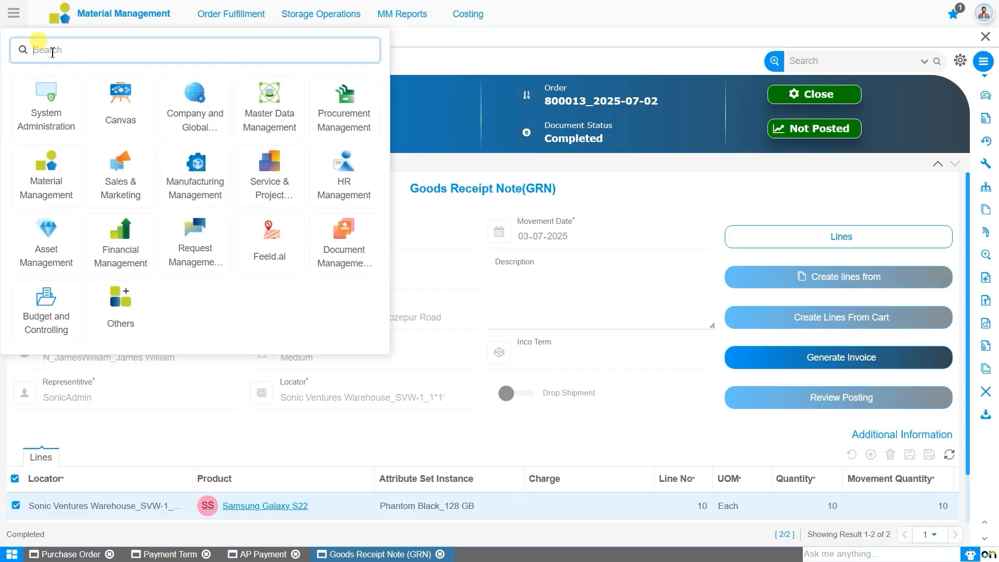
- Open Financial Management's Accounts Payables > AP Invoice and start a new invoice record
{"action": "left_click", "coordinate": [123, 237]}
{"action": "left_click", "coordinate": [236, 14]}
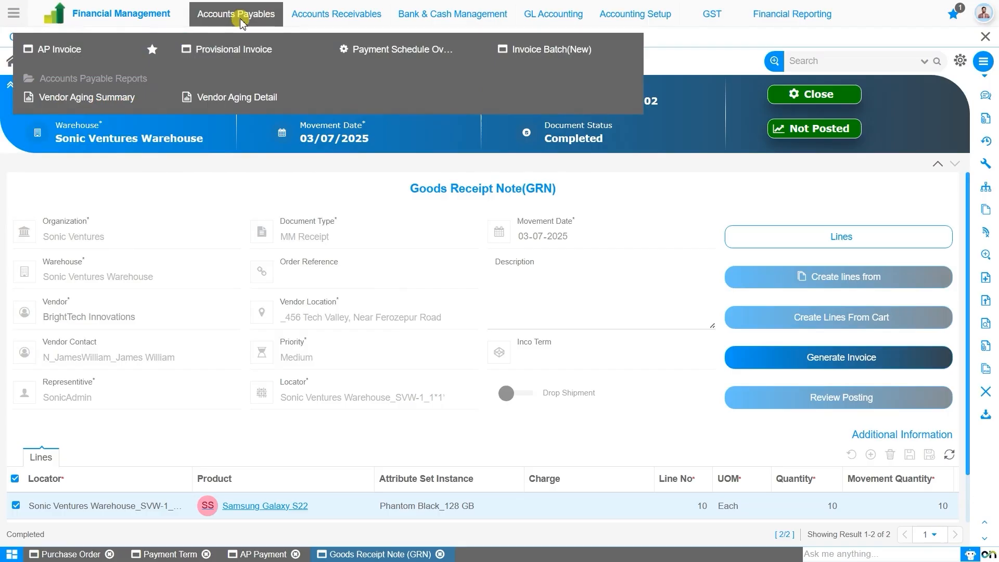
{"action": "left_click", "coordinate": [64, 59]}
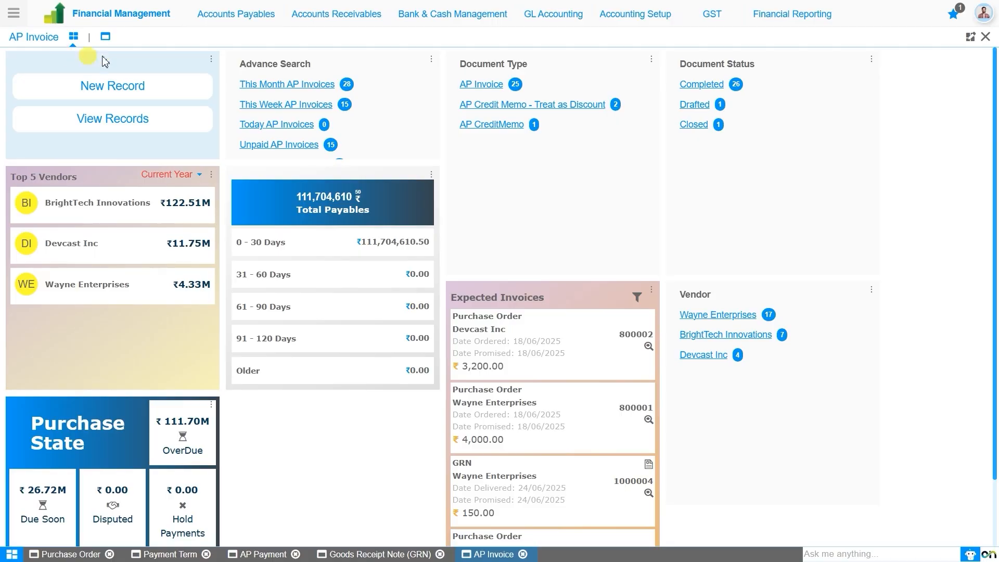
{"action": "left_click", "coordinate": [176, 88]}
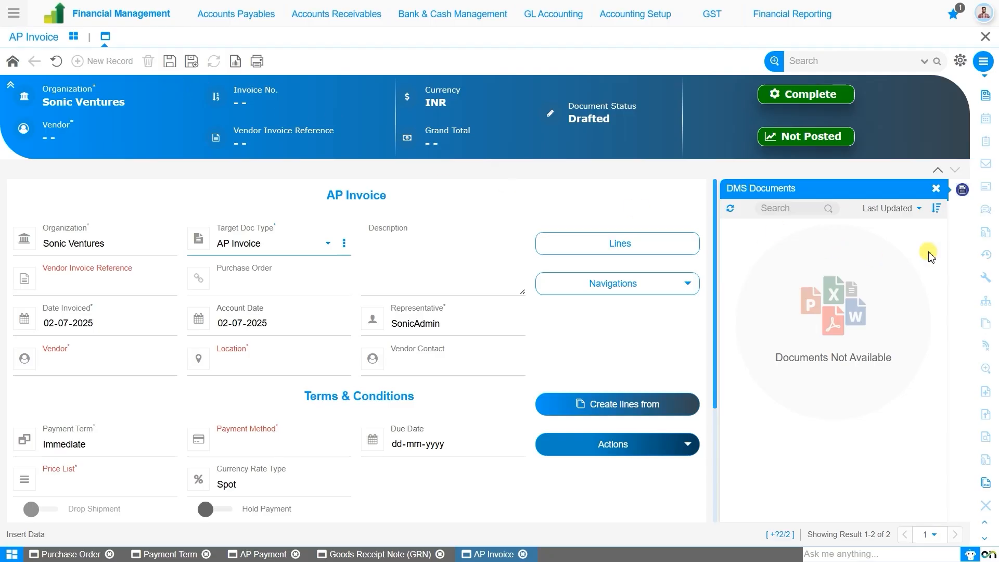
- Enter vendor invoice reference Ap100027 and set Date Invoiced to 03-07-2025
{"action": "left_click", "coordinate": [936, 192]}
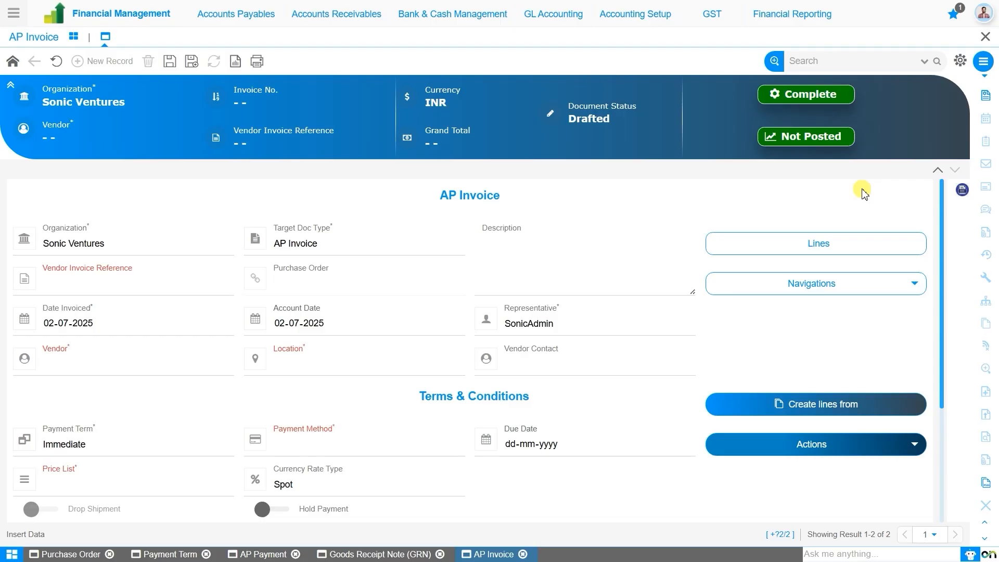
{"action": "left_click", "coordinate": [110, 283]}
{"action": "type", "text": "Ap100027"}
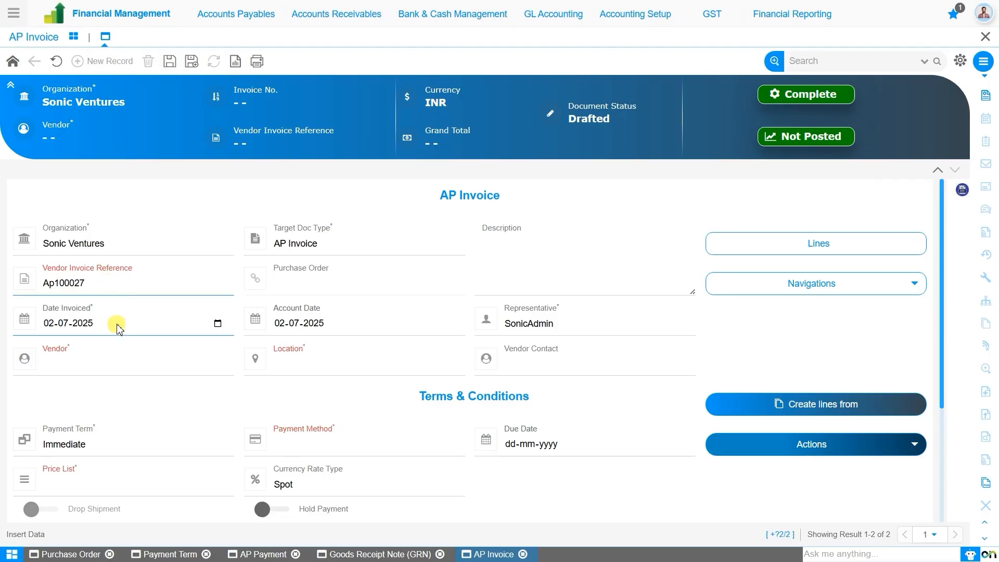
{"action": "left_click", "coordinate": [49, 323]}
{"action": "type", "text": "0"}
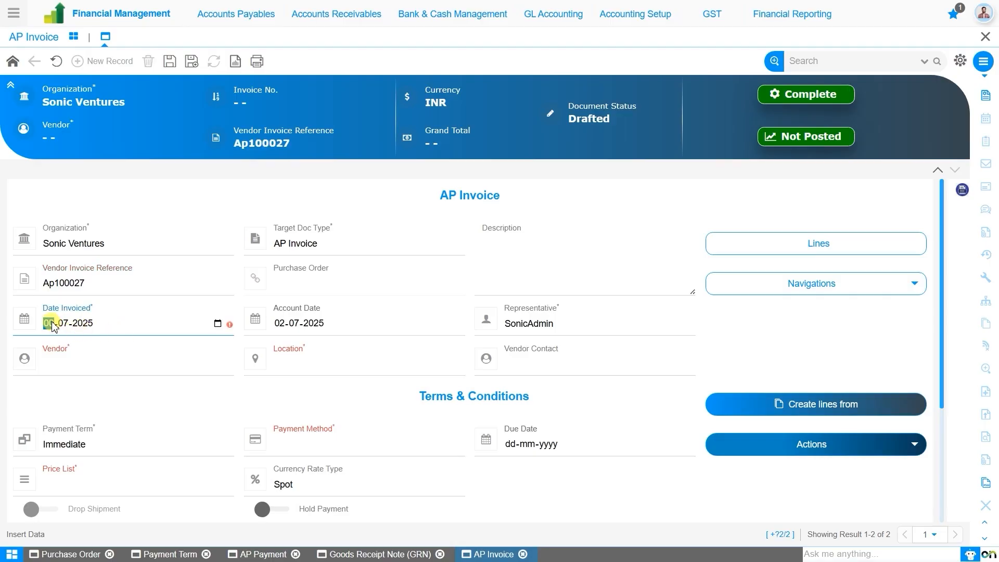
{"action": "type", "text": "3"}
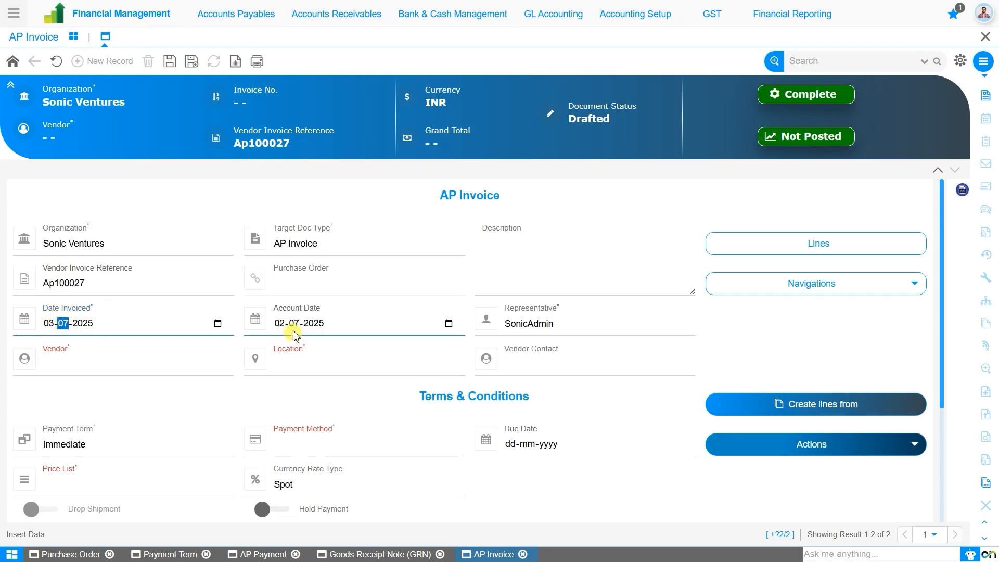
{"action": "left_click", "coordinate": [186, 356]}
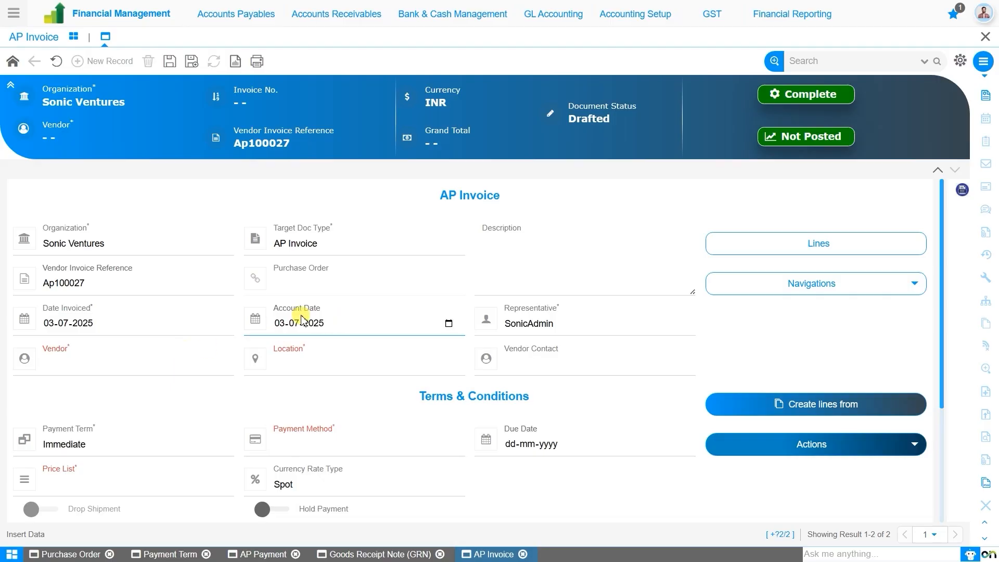
- Set vendor BrightTech Innovations and payment term 100% Advance, then save as invoice 1000031
{"action": "left_click", "coordinate": [162, 368]}
{"action": "type", "text": "br"}
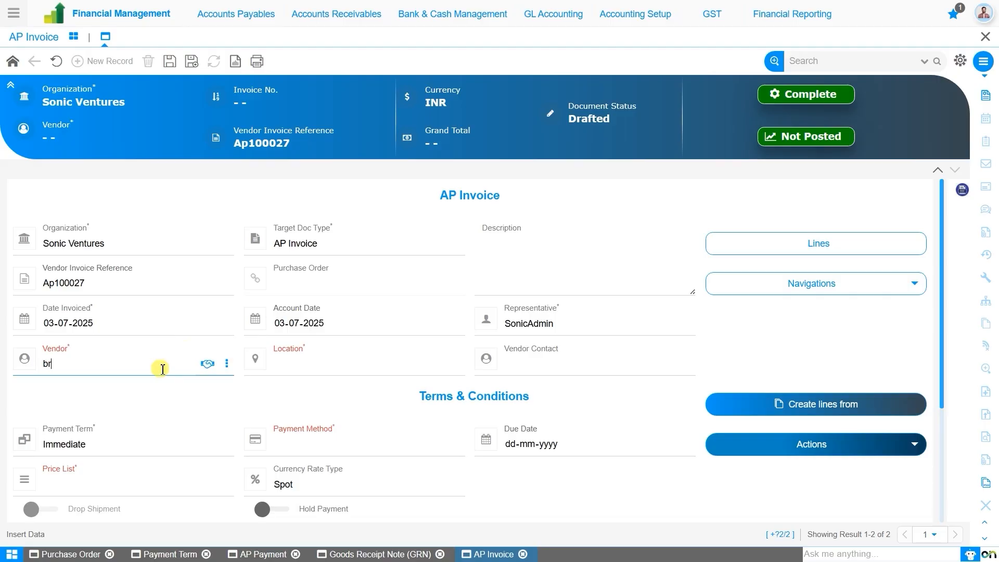
{"action": "left_click", "coordinate": [166, 384]}
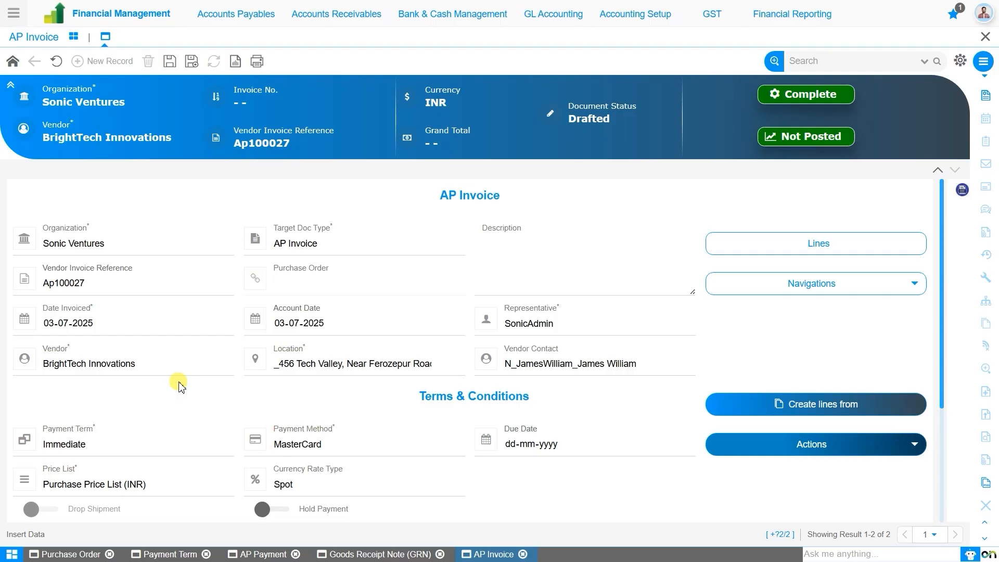
{"action": "left_click", "coordinate": [164, 454]}
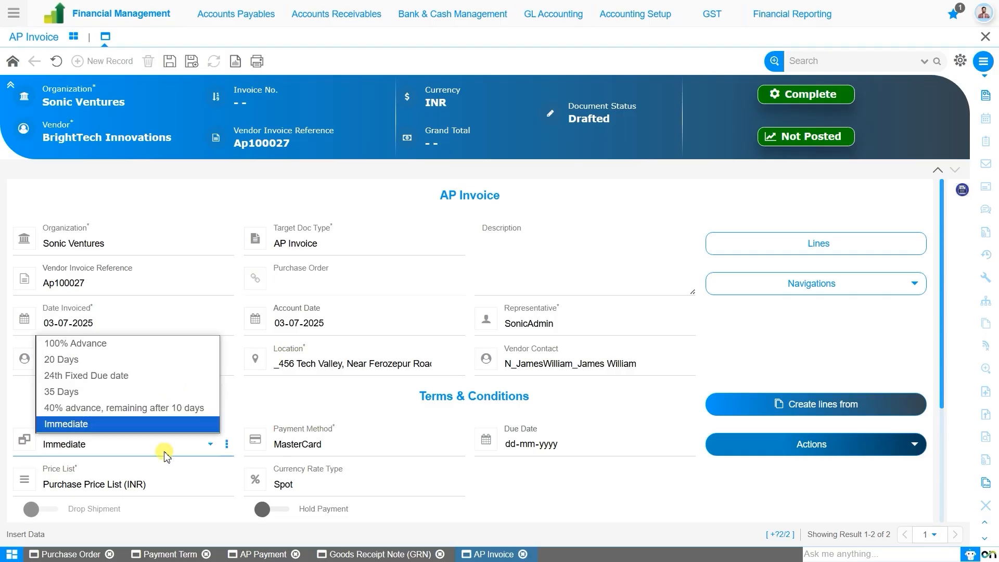
{"action": "left_click", "coordinate": [134, 347]}
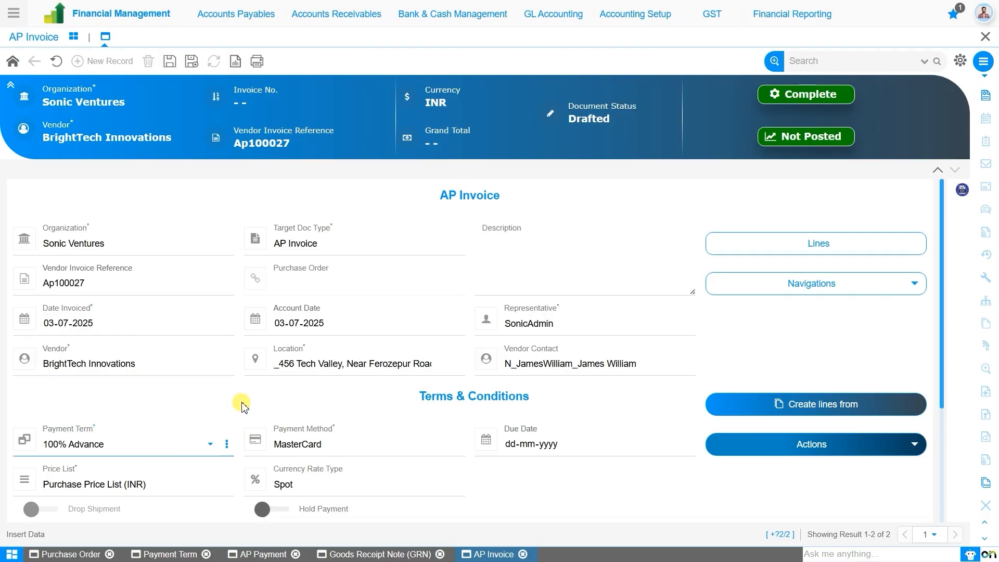
{"action": "left_click", "coordinate": [169, 62]}
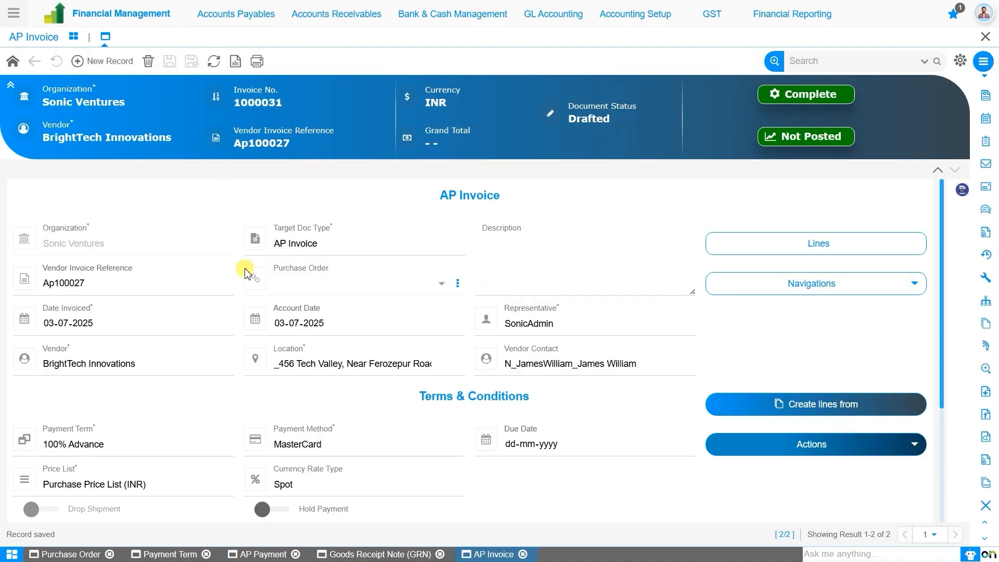
- Create the invoice's Samsung Galaxy S22 line from purchase order 800013, totalling 743,750.00
{"action": "left_click", "coordinate": [794, 406]}
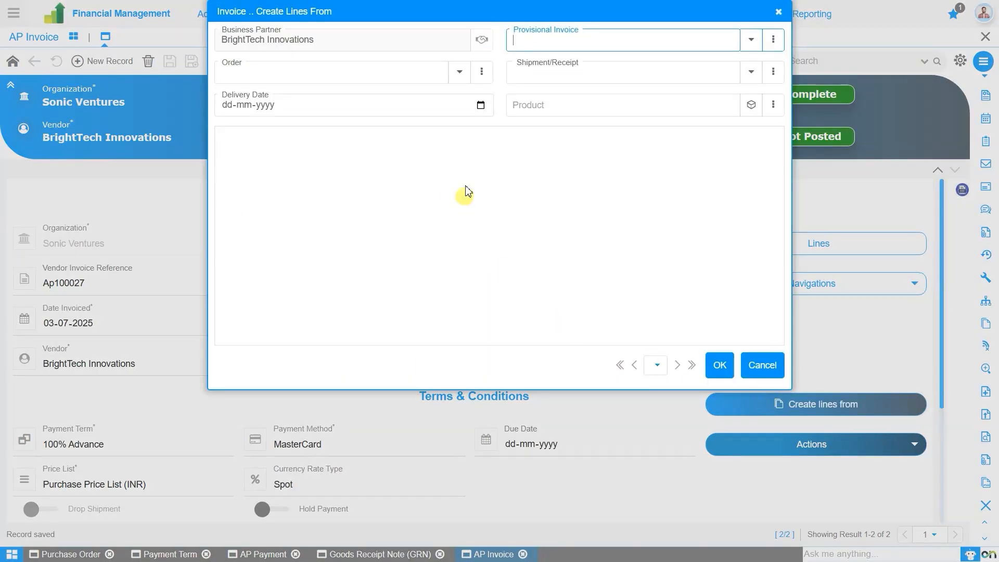
{"action": "left_click", "coordinate": [460, 74]}
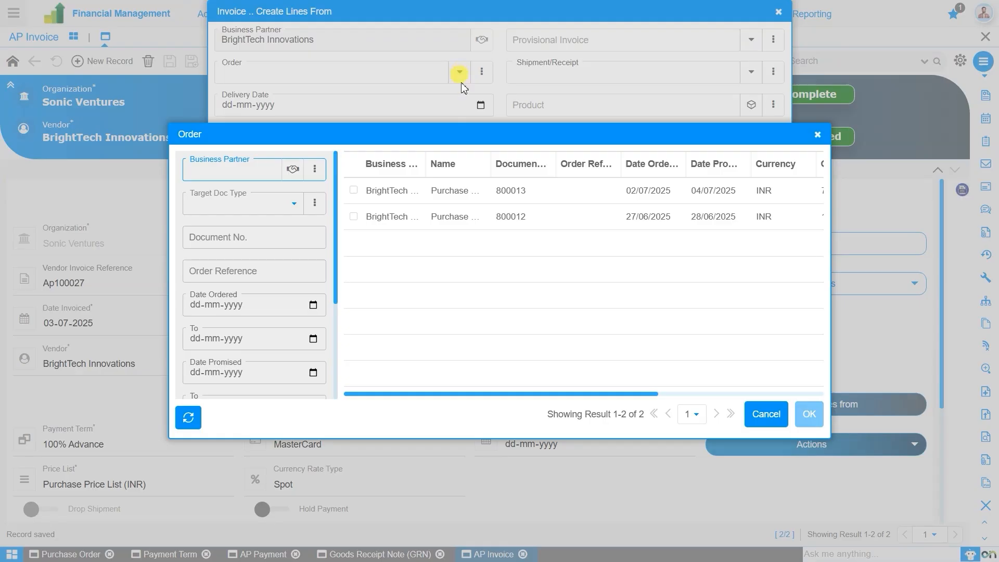
{"action": "left_click", "coordinate": [446, 191]}
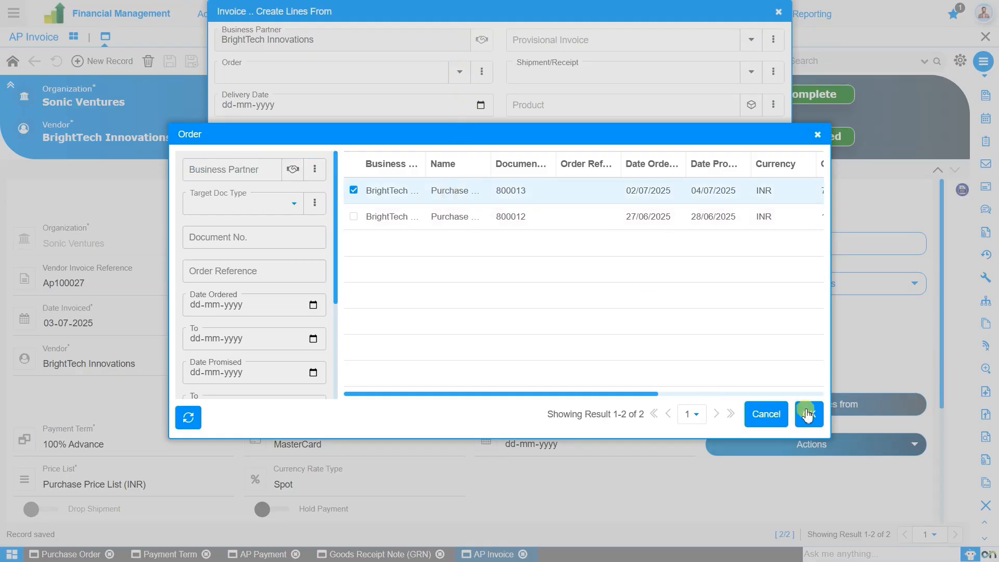
{"action": "left_click", "coordinate": [808, 413]}
{"action": "left_click", "coordinate": [224, 166]}
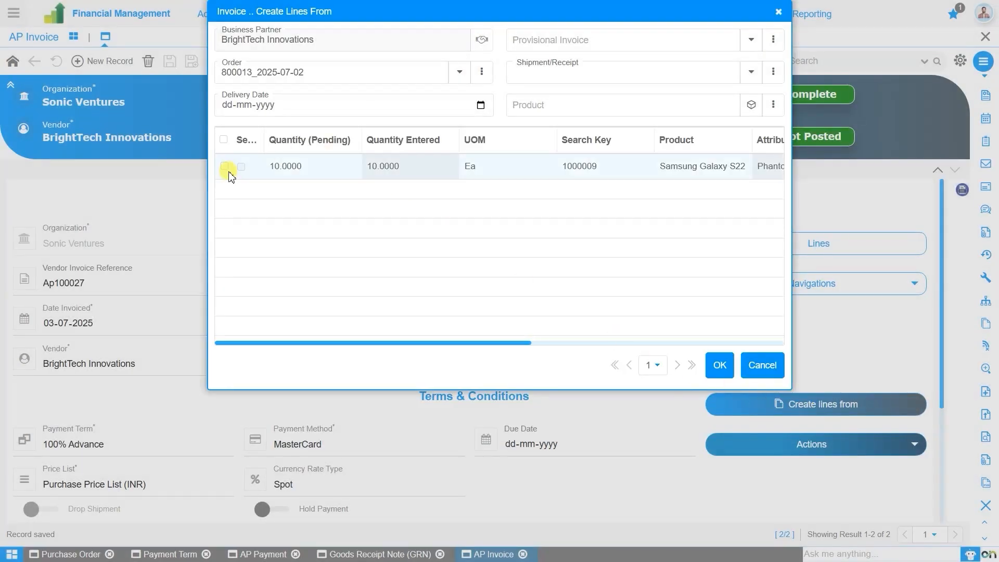
{"action": "left_click", "coordinate": [717, 365]}
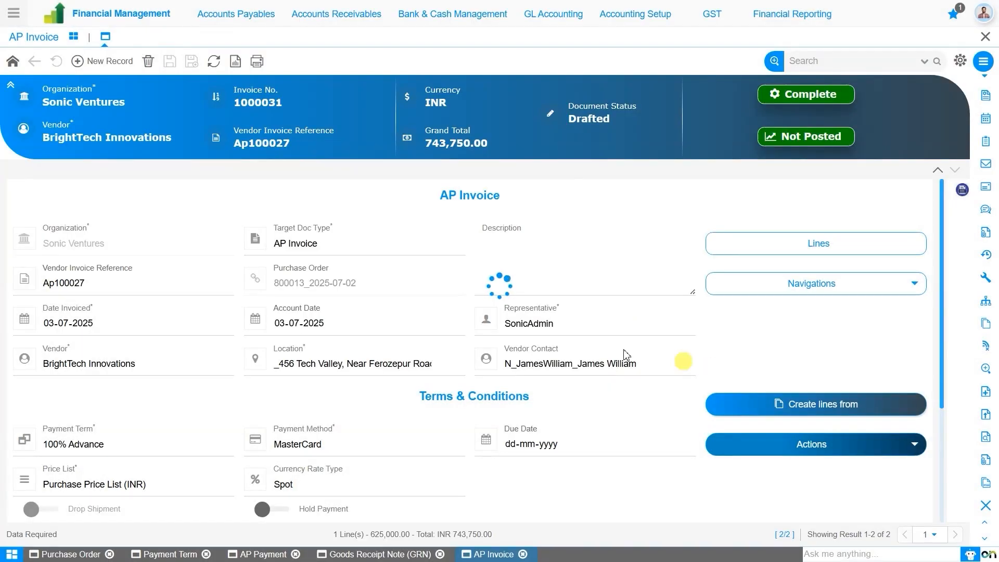
- Check the invoice line, then confirm Complete in the Document Action prompt for invoice 1000031
{"action": "scroll", "coordinate": [430, 339], "scroll_direction": "down", "scroll_amount": 3}
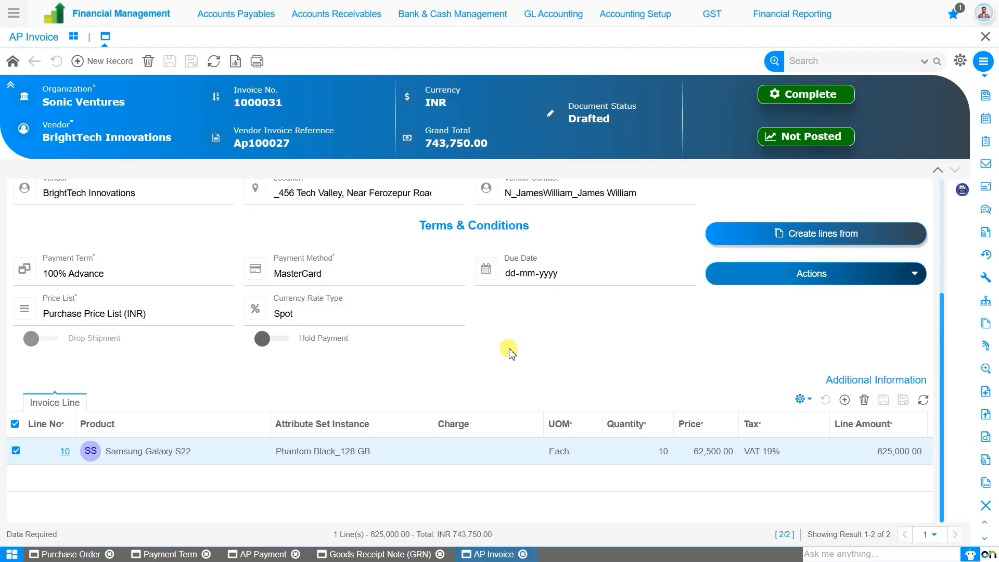
{"action": "scroll", "coordinate": [510, 356], "scroll_direction": "up", "scroll_amount": 3}
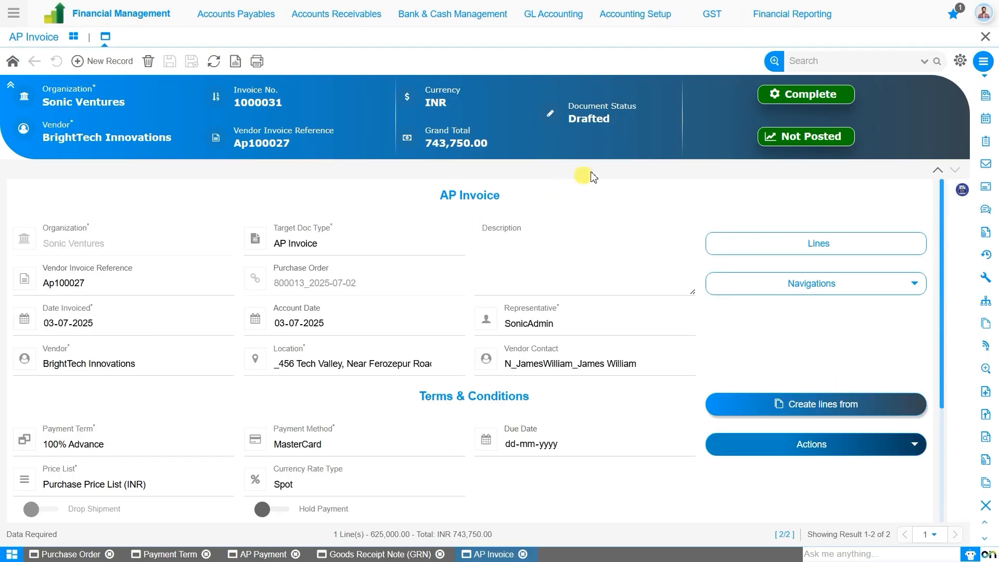
{"action": "left_click", "coordinate": [813, 95]}
{"action": "left_click", "coordinate": [540, 320]}
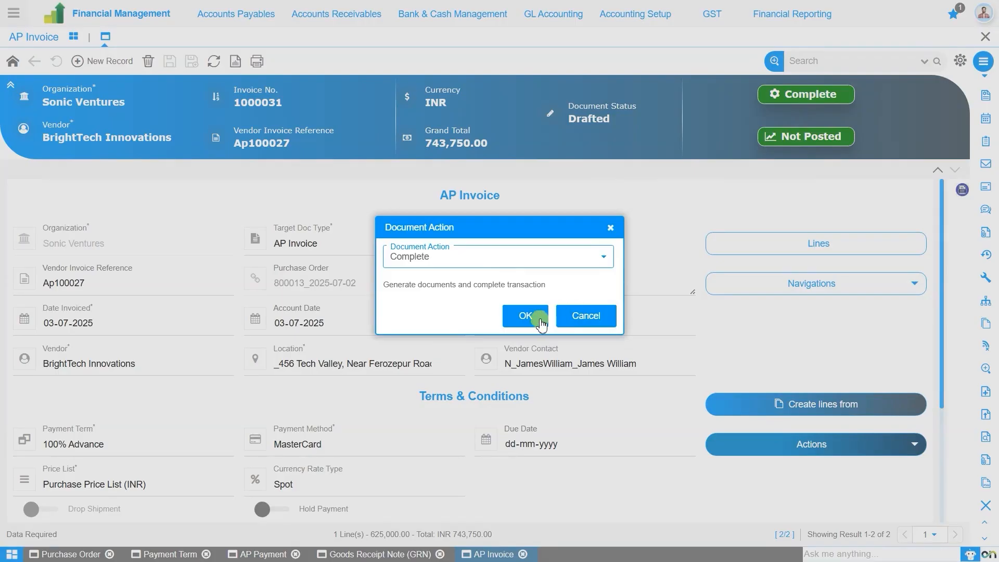